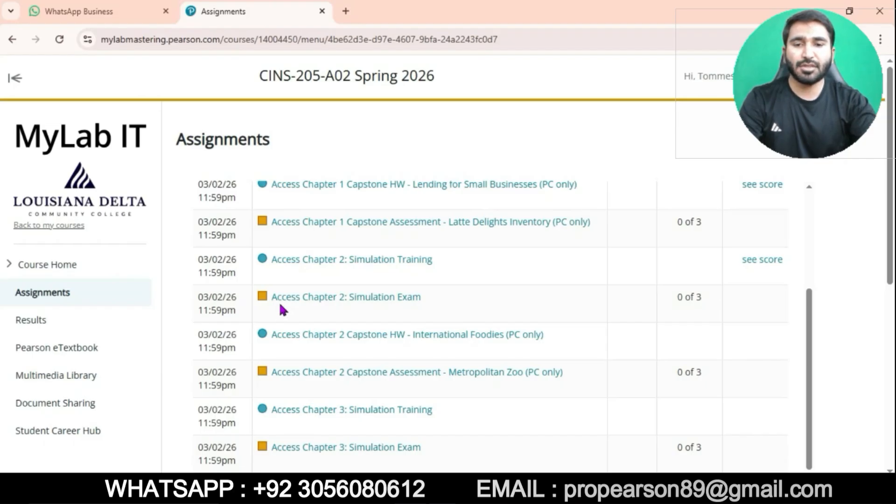
- Open the Access Chapter 2: Simulation Exam assignment, start the attempt and launch the simulation in a full-size window
click(358, 299)
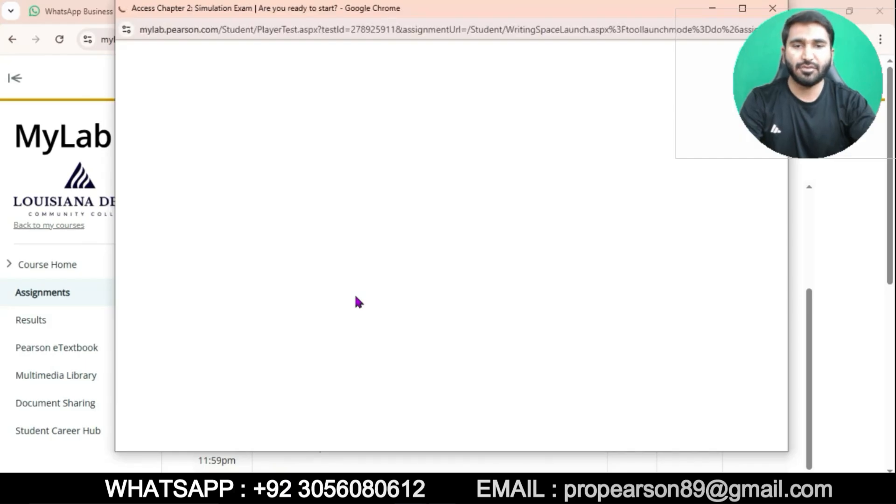
click(743, 8)
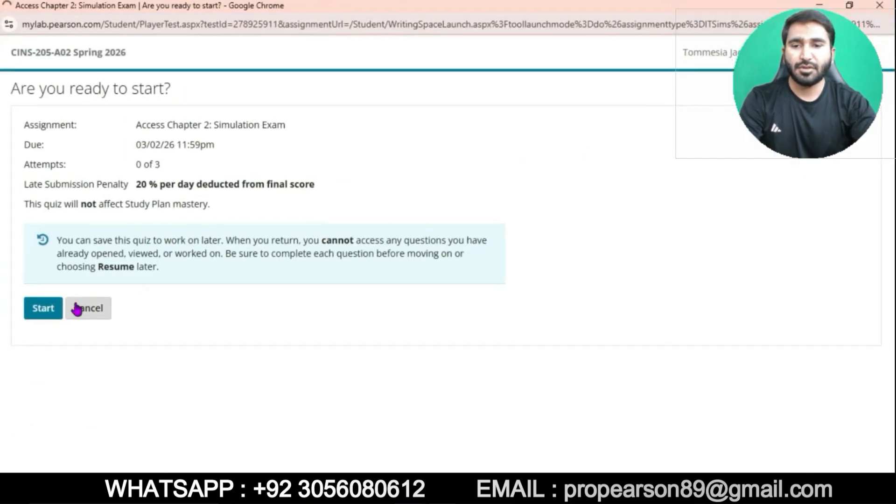
click(40, 313)
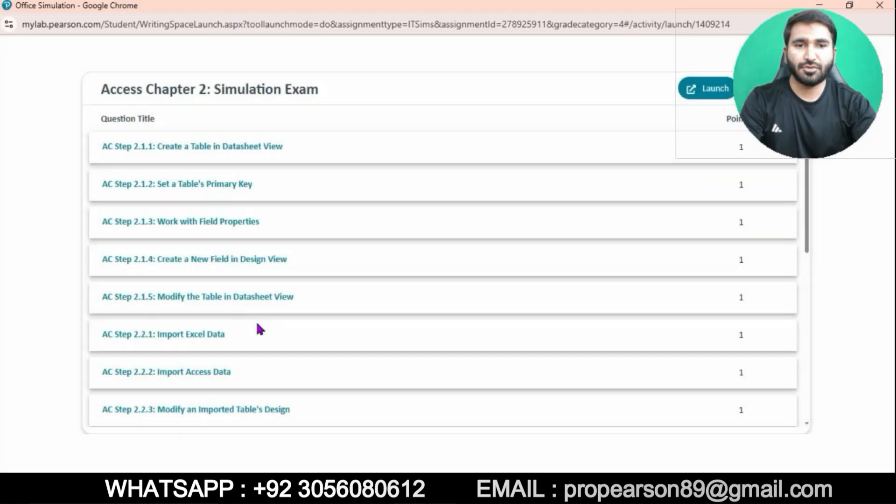
click(701, 89)
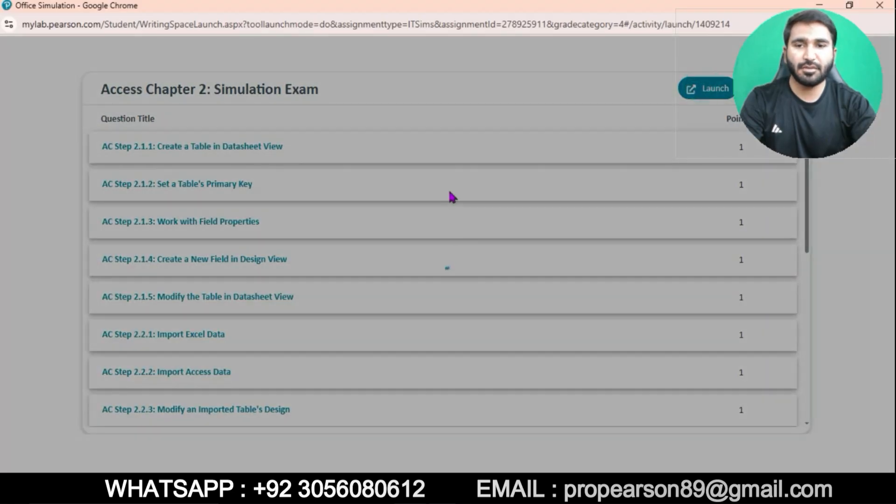
click(844, 9)
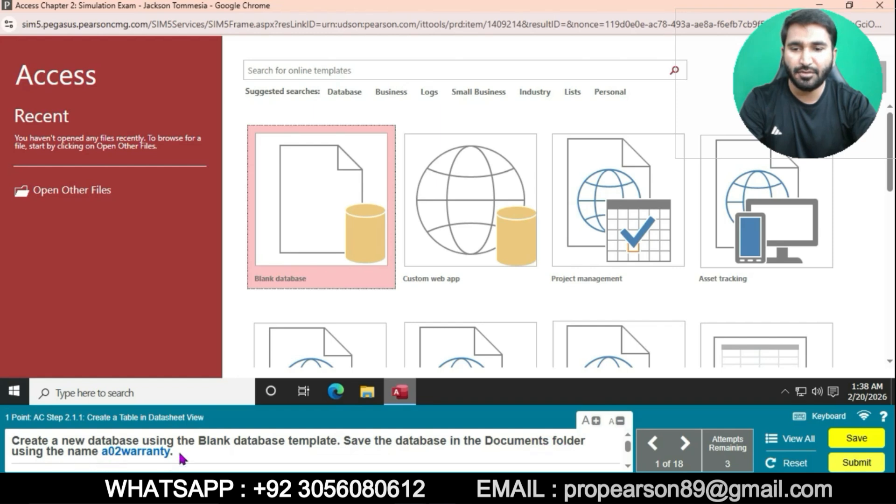
- Create a new database from the Blank database template in the Documents folder, naming it a02warranty
click(334, 255)
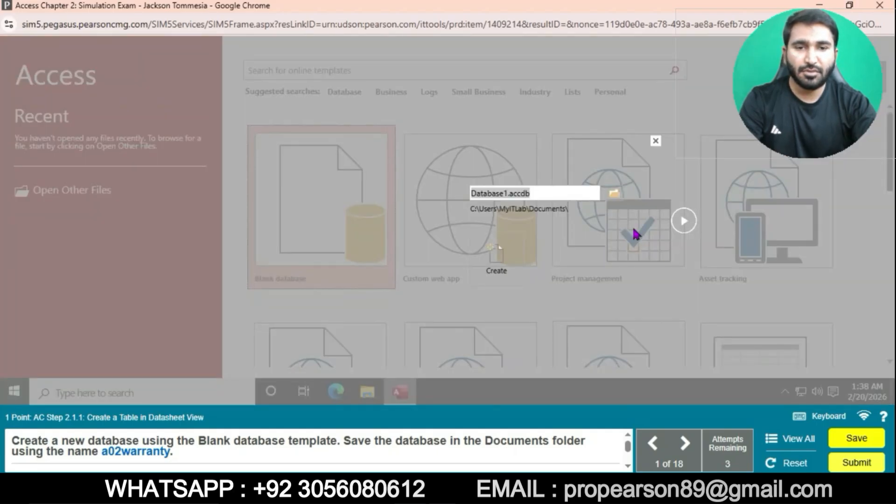
key(BackSpace)
text(a02)
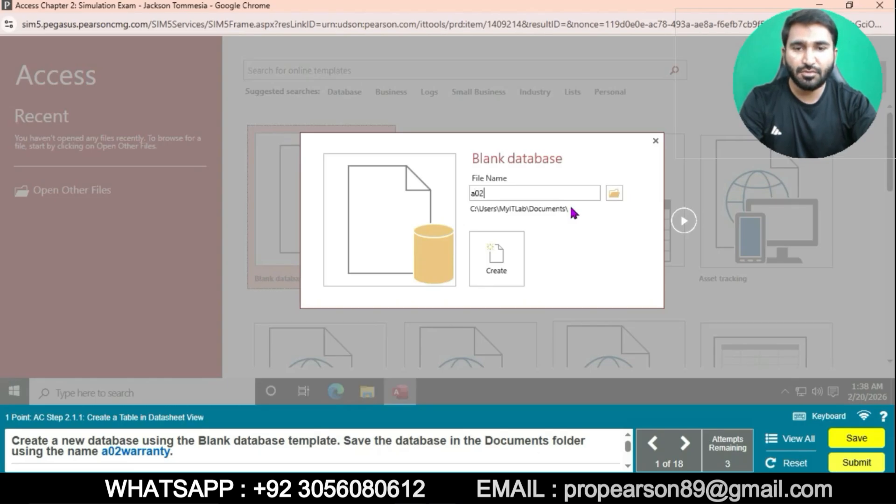
text(warranty)
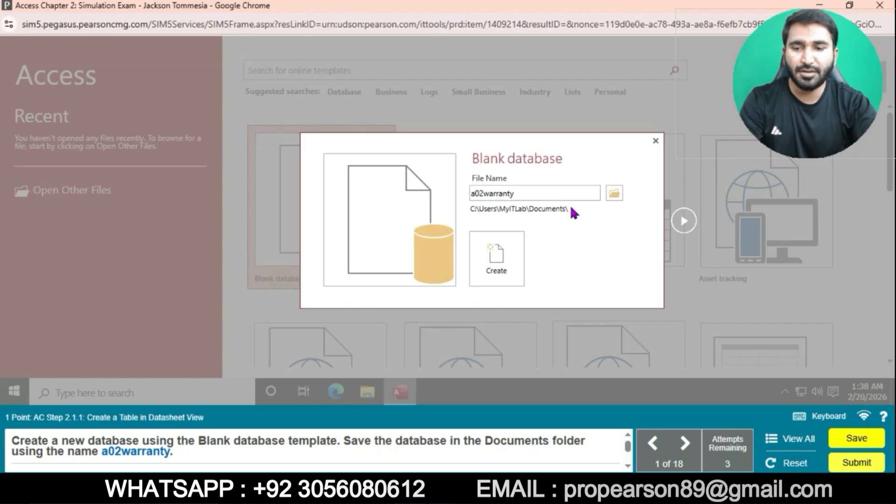
click(493, 266)
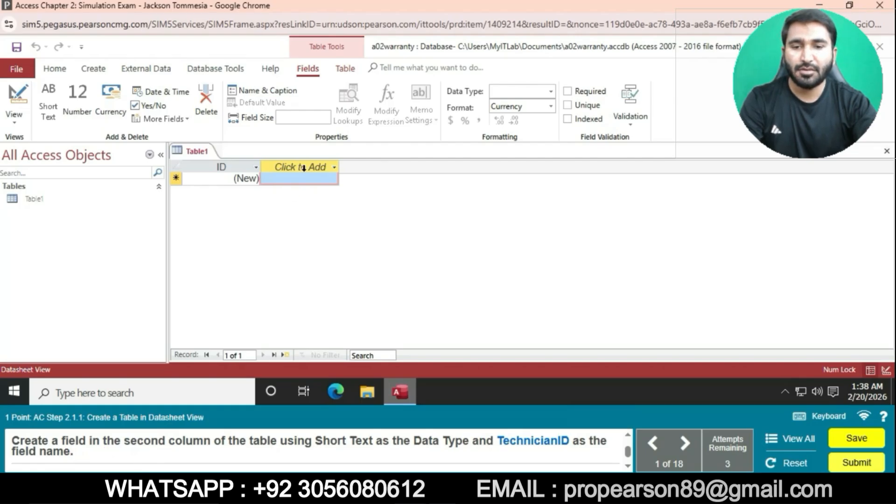
- Add a Short Text field named TechnicianID as the second column of the new table
click(334, 167)
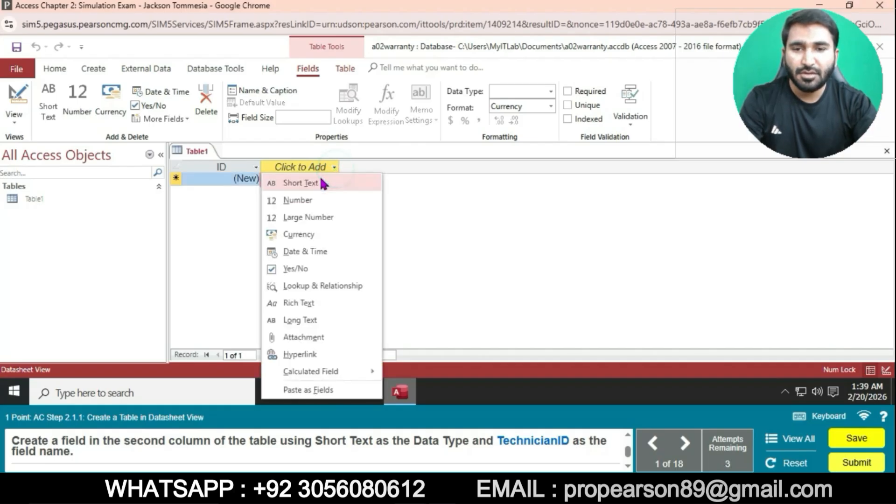
click(320, 183)
key(BackSpace)
text(Te)
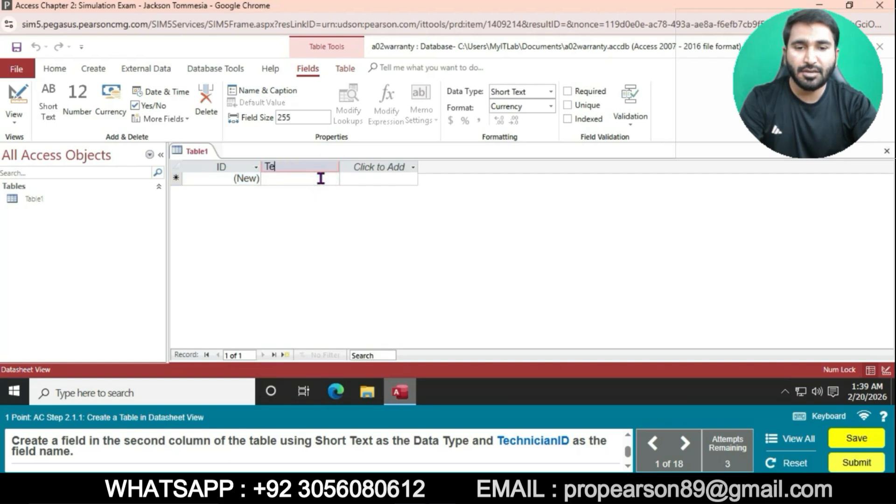
text(chni)
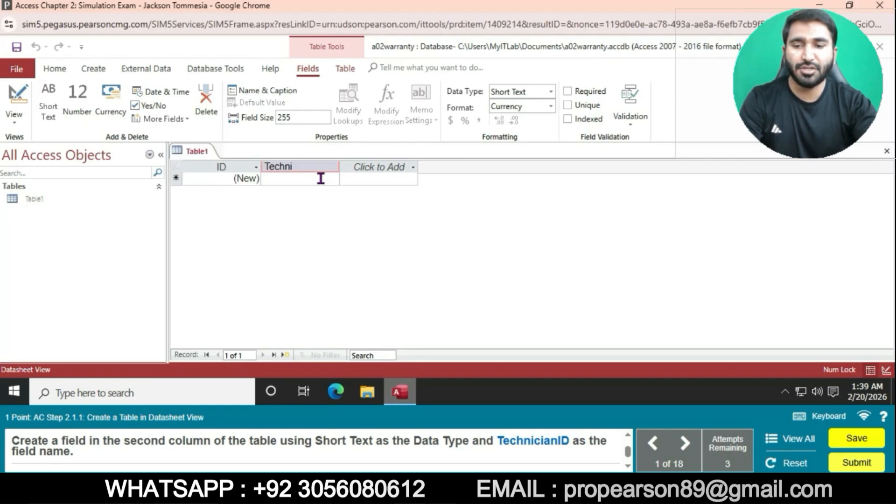
text(cian)
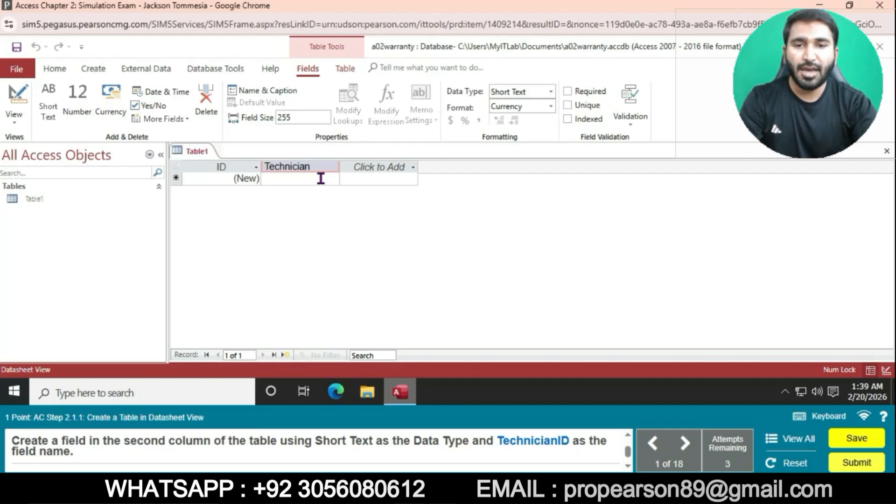
text(ID)
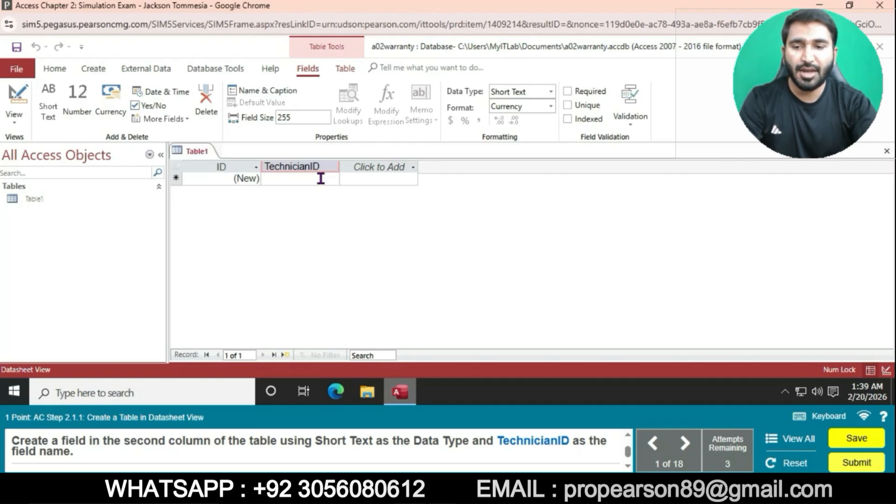
key(Return)
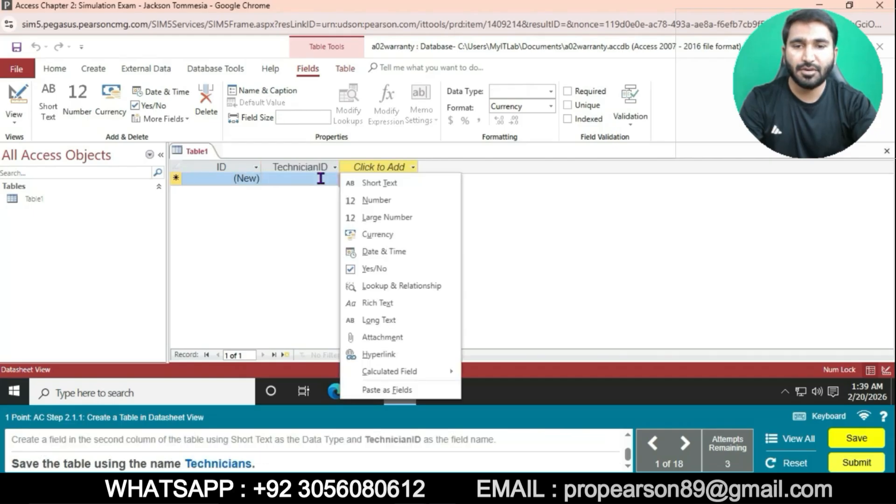
- Save the new table under the name Technicians
right_click(199, 154)
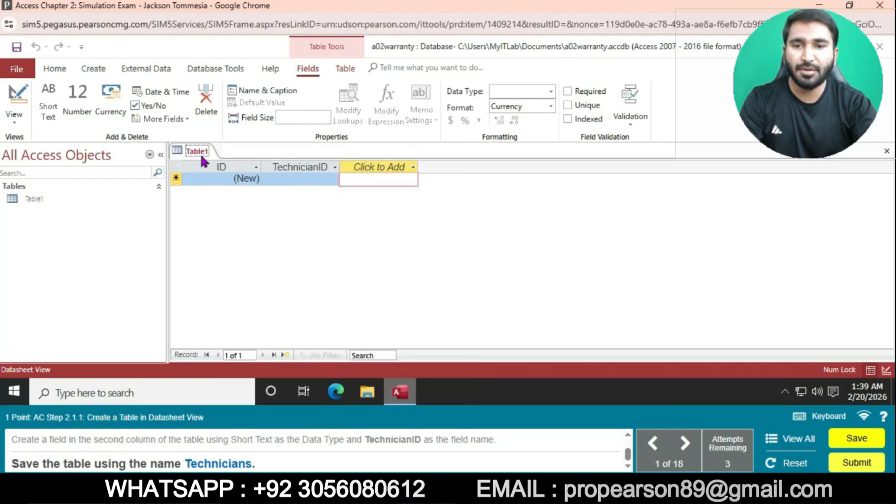
right_click(200, 153)
click(231, 166)
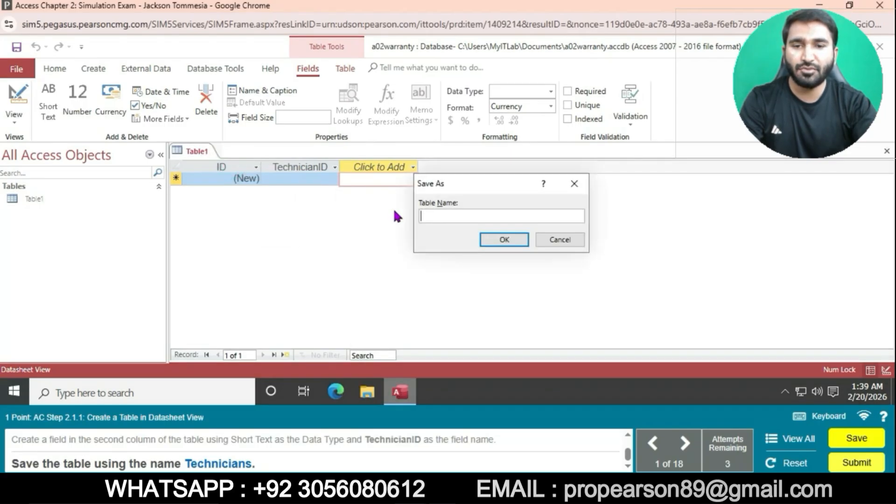
text(t)
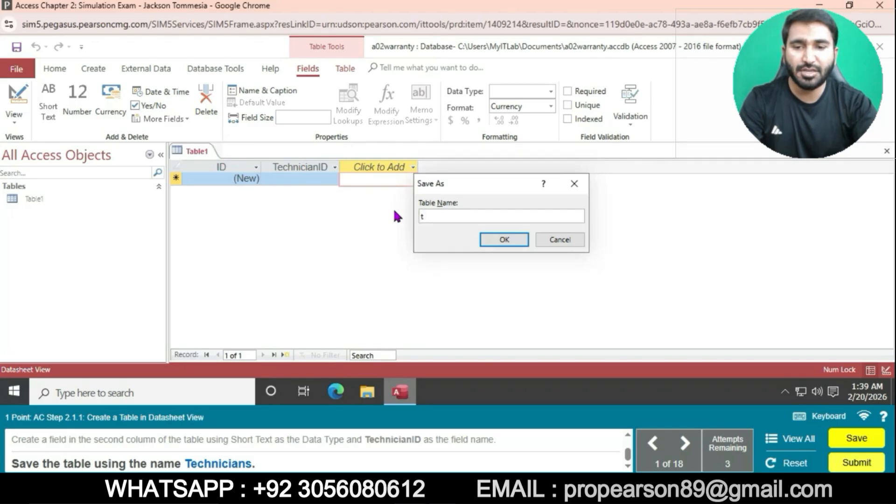
key(BackSpace)
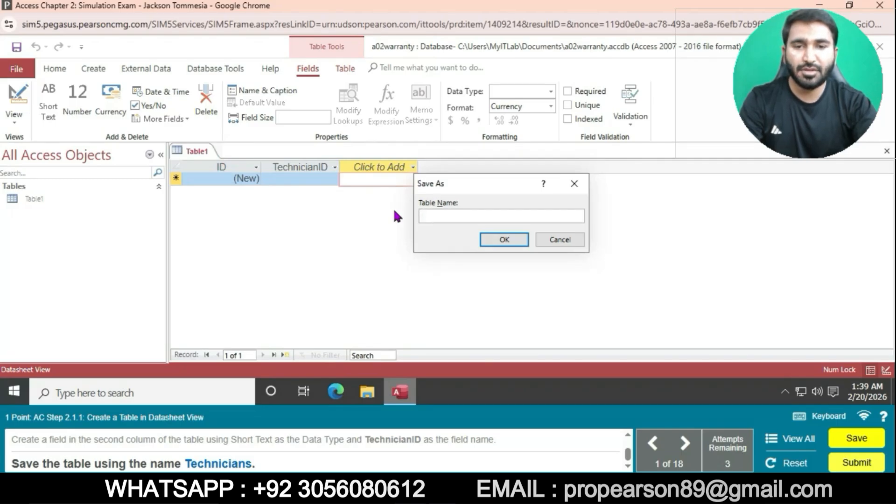
text(Te)
text(c)
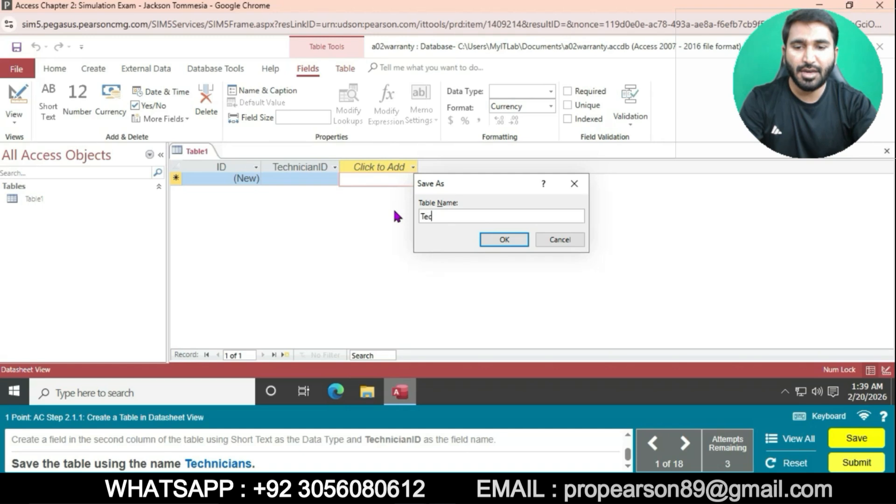
text(hni)
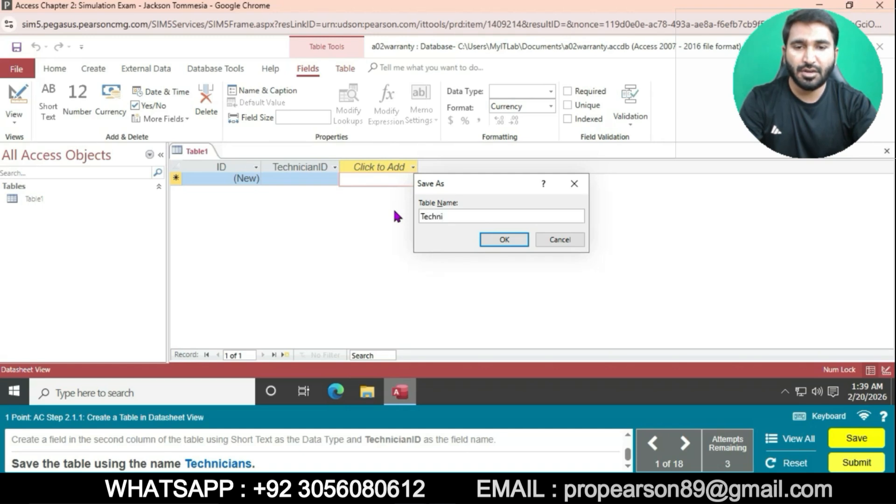
text(cians)
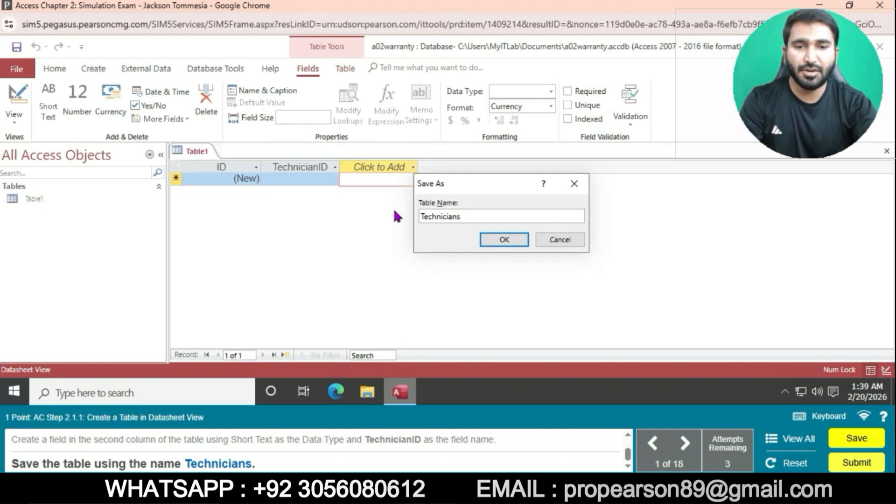
click(506, 239)
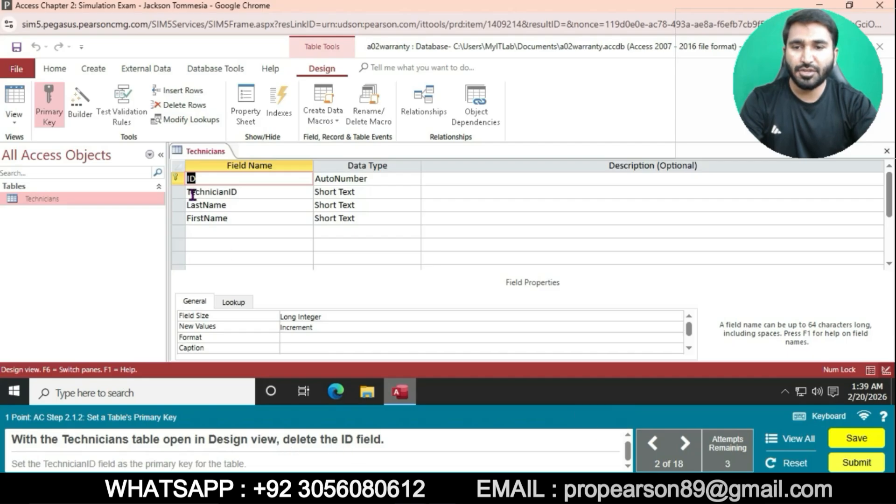
- Delete the ID field from the Technicians table design and set TechnicianID as the primary key
right_click(178, 179)
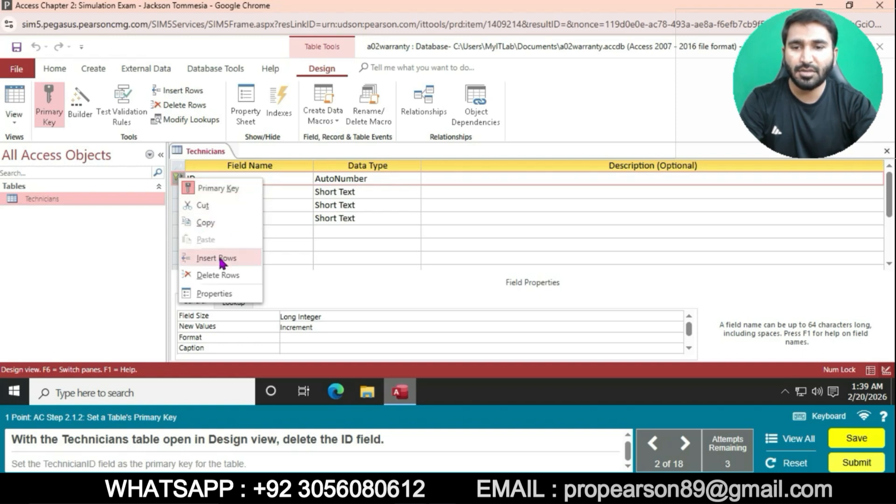
click(217, 275)
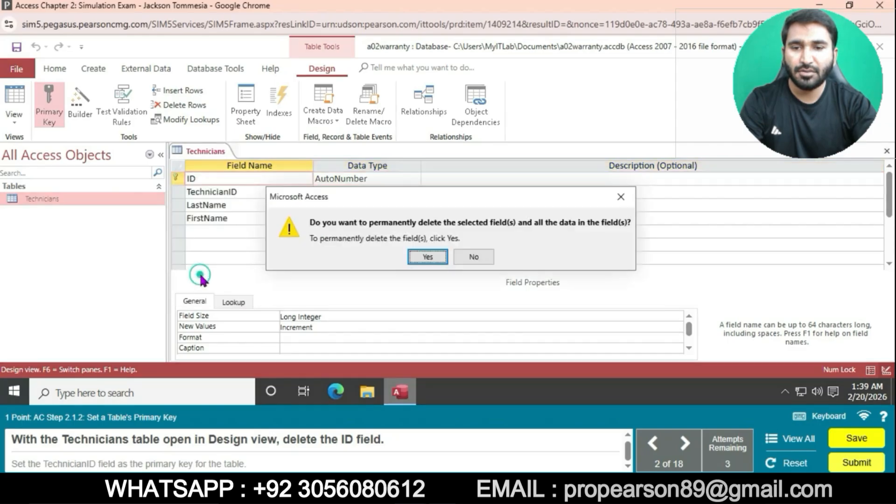
click(428, 257)
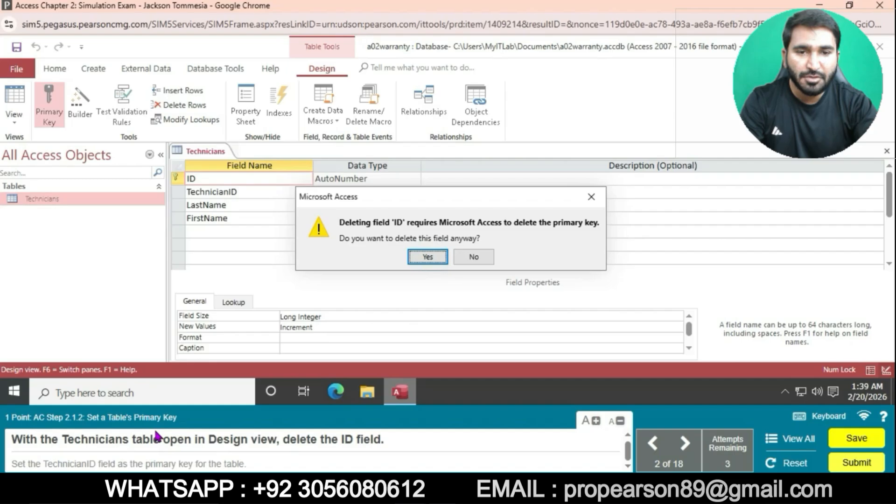
click(426, 256)
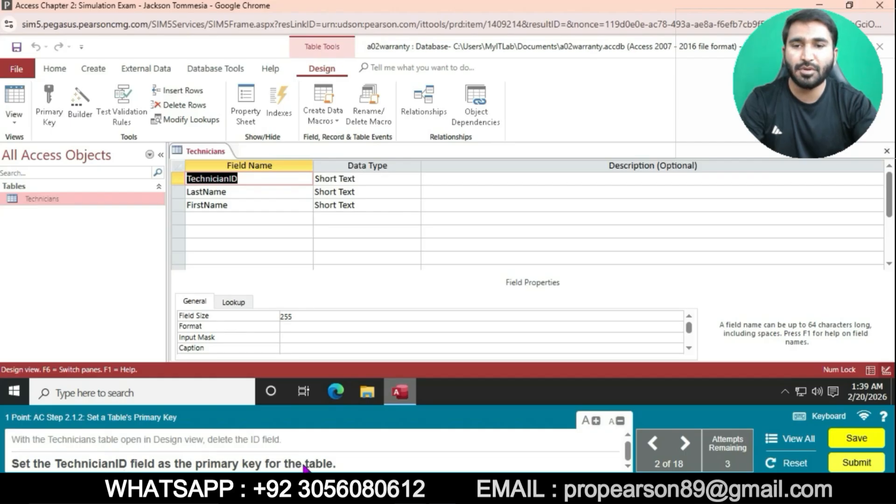
click(177, 178)
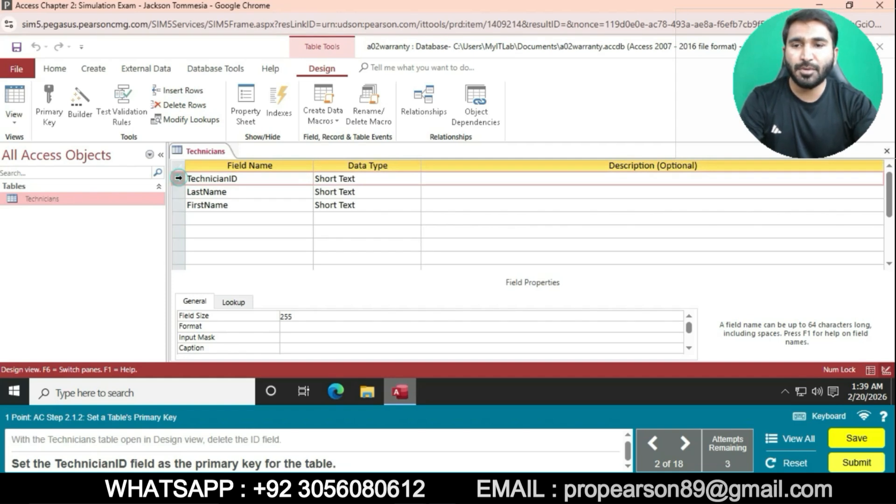
click(54, 99)
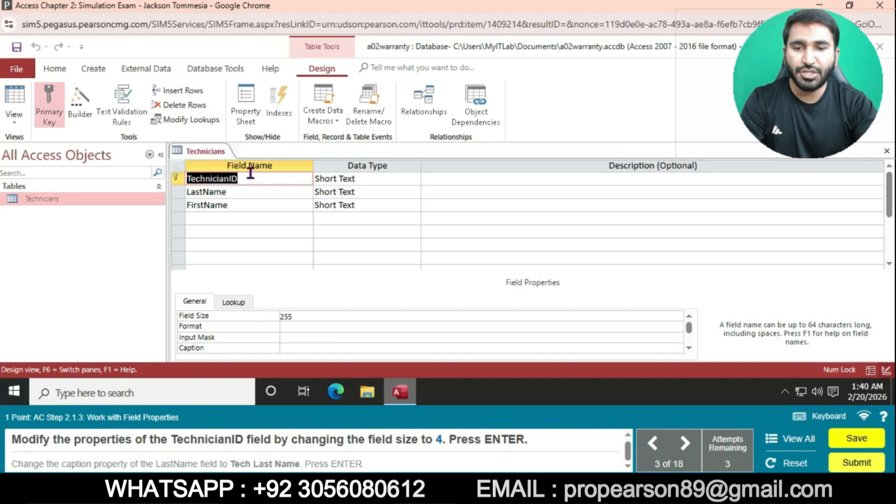
- Set the field size of the TechnicianID field to 4
click(250, 173)
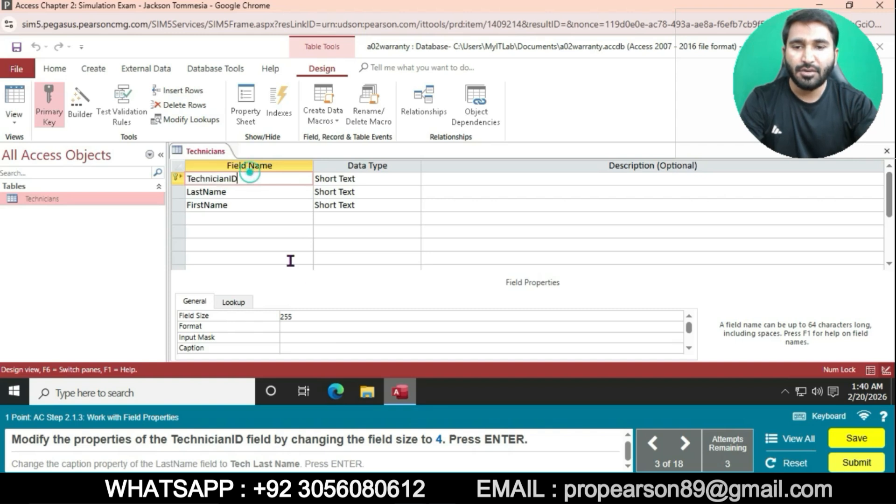
click(307, 313)
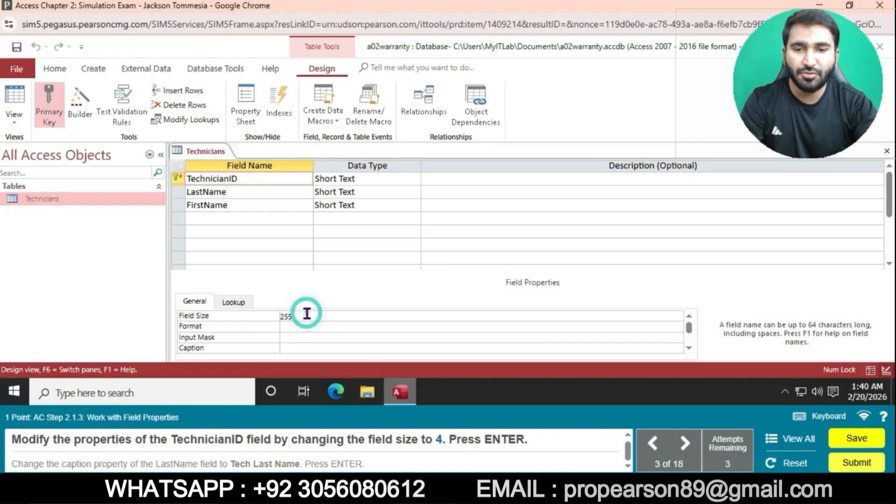
key(BackSpace)
key(BackSpace)
key(BackSpace)
text(4)
key(Return)
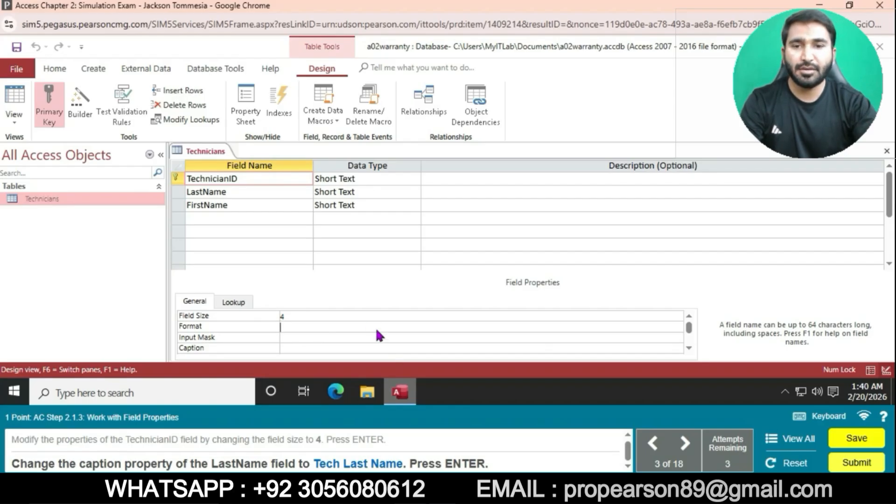
- Set the caption of the LastName field to Tech Last Name
click(293, 190)
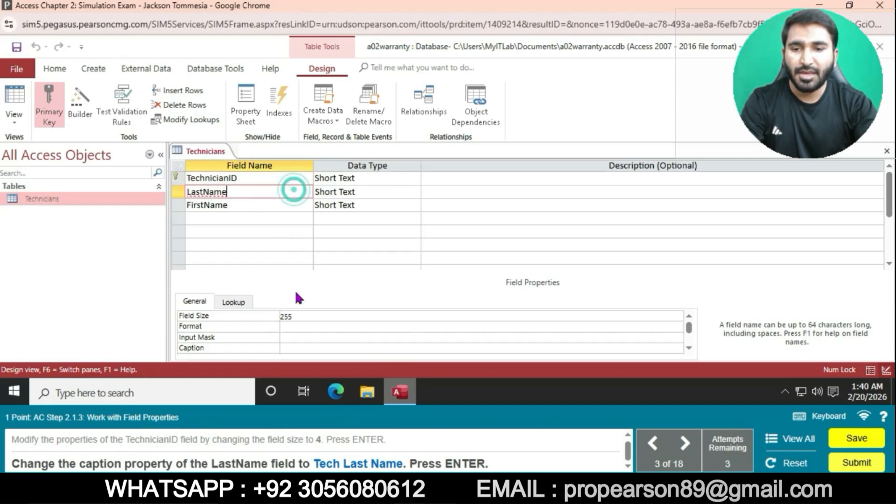
click(294, 346)
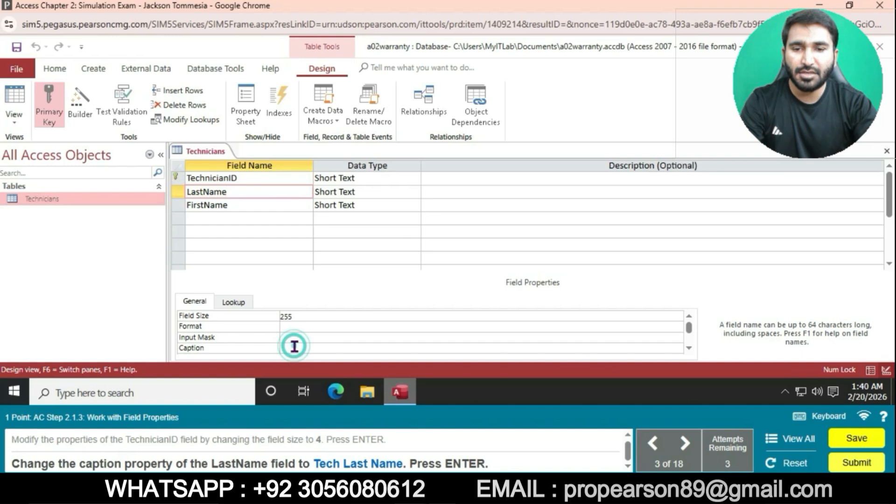
text(Te)
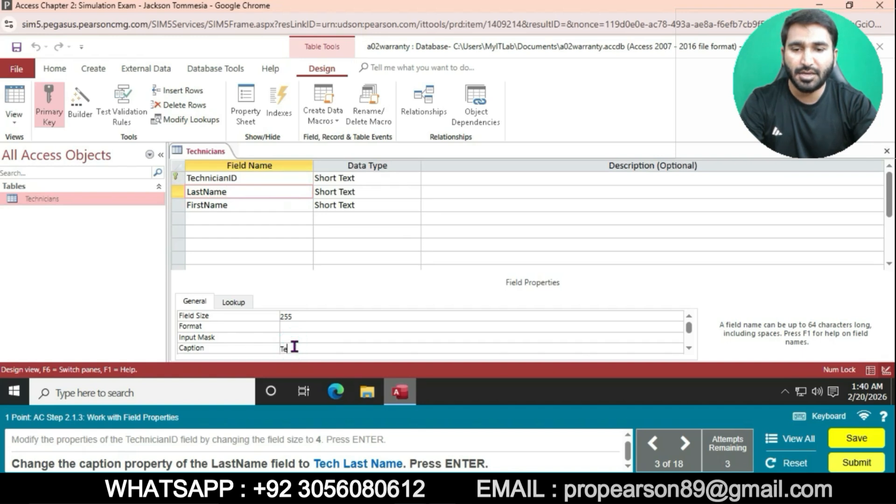
text(ch La)
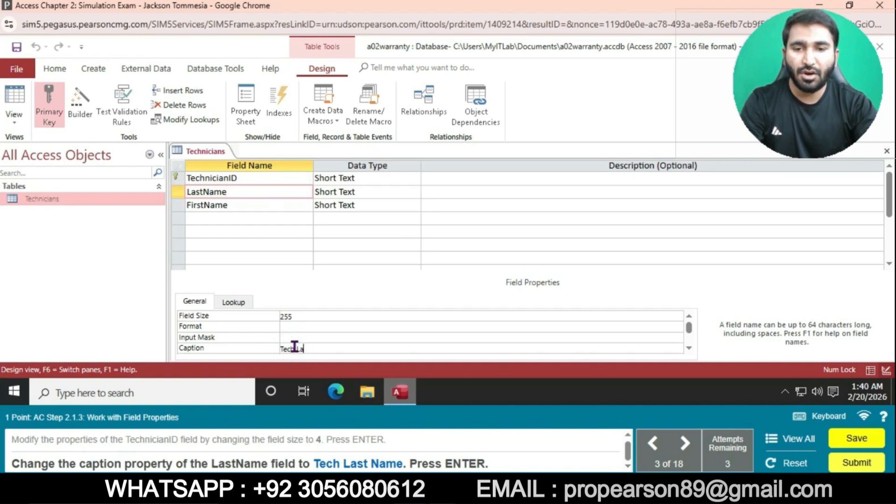
text(st Name)
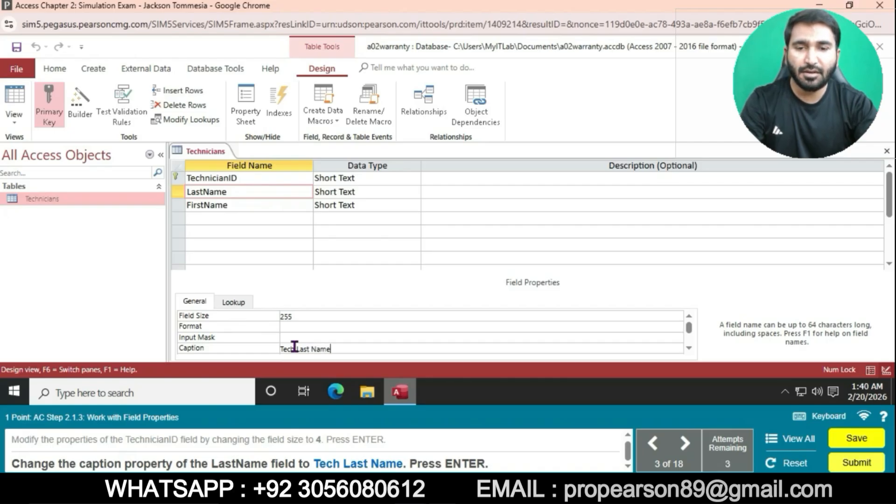
key(Return)
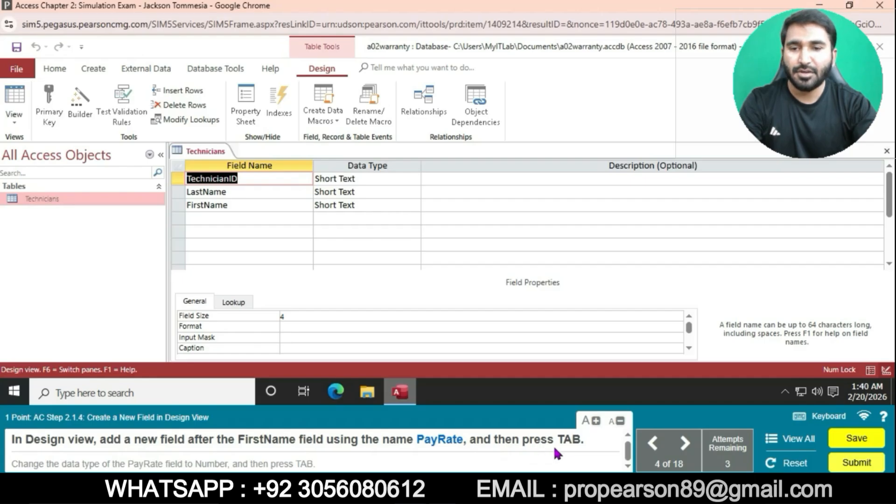
- Add a field named PayRate with the Number data type after the FirstName field
click(242, 218)
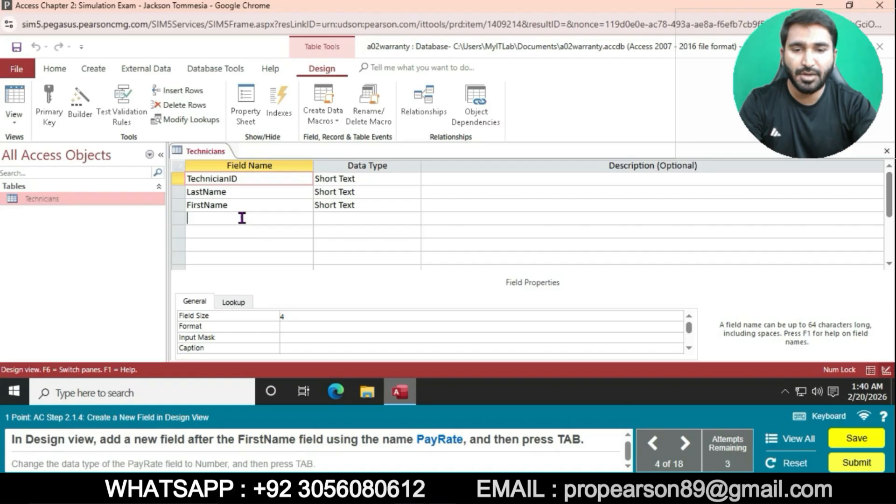
click(242, 218)
text(PayR)
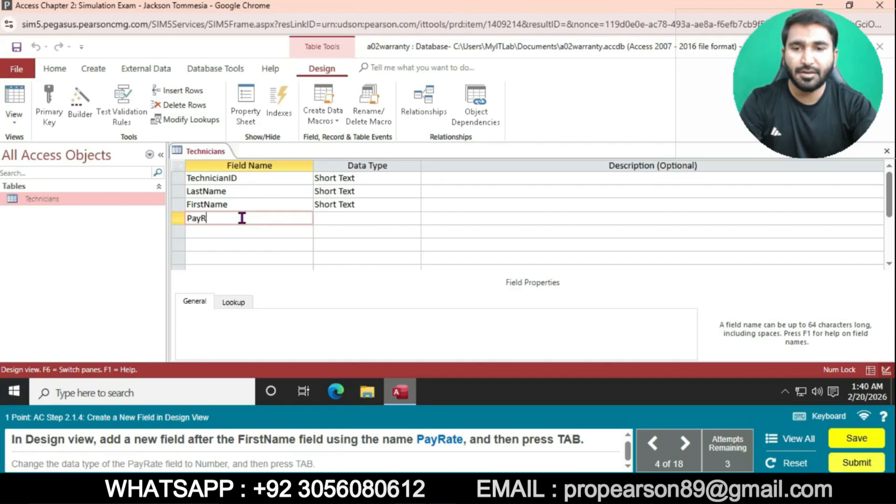
text(ate)
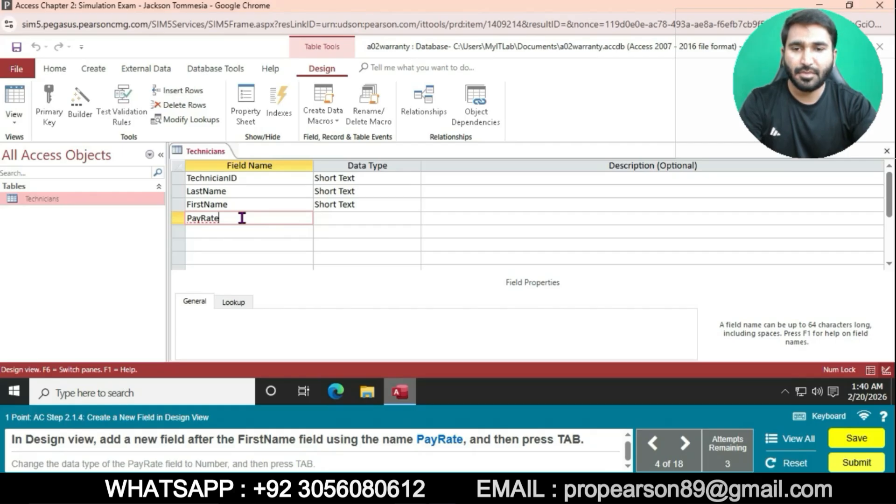
key(Tab)
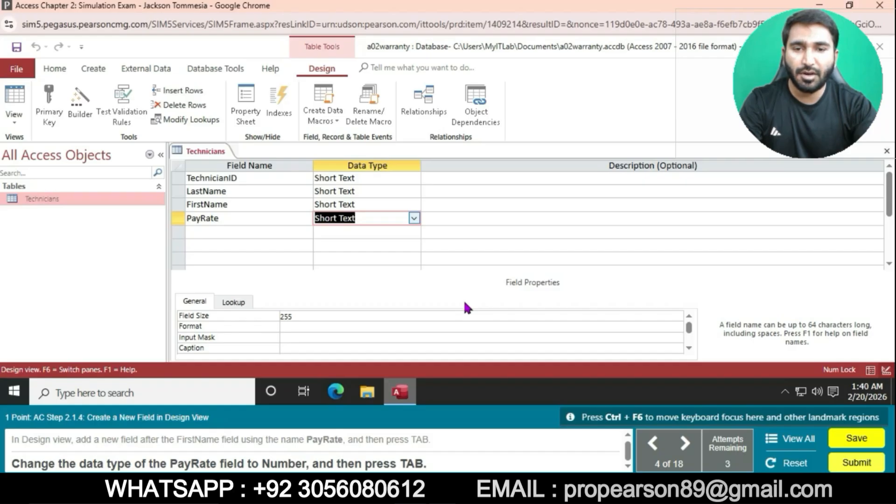
click(413, 219)
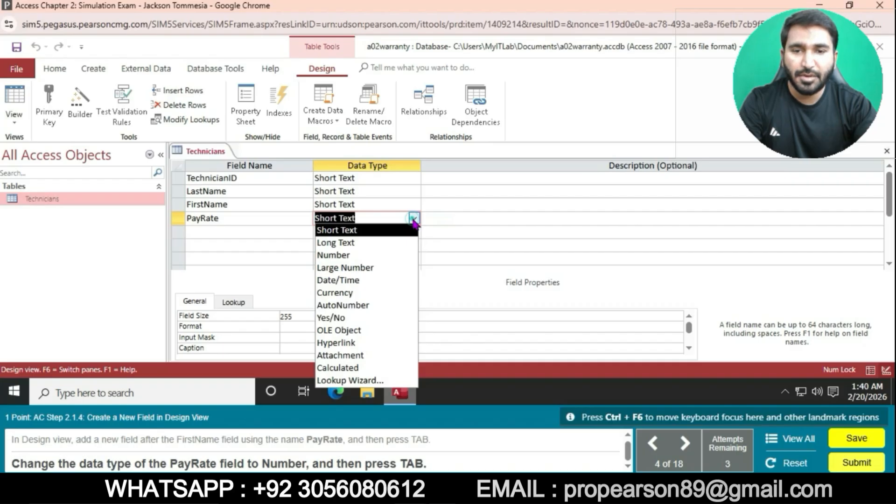
click(347, 254)
key(Tab)
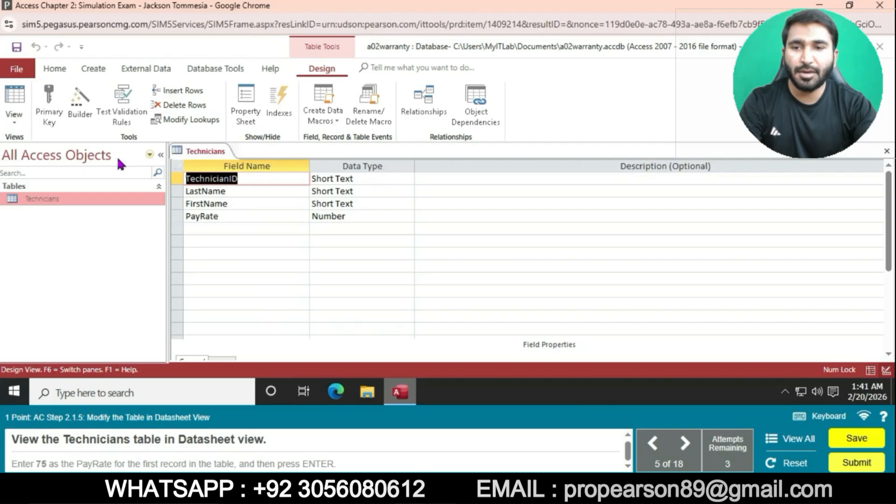
- Show the Technicians table in Datasheet view and enter 75 as the PayRate of the first record
click(18, 123)
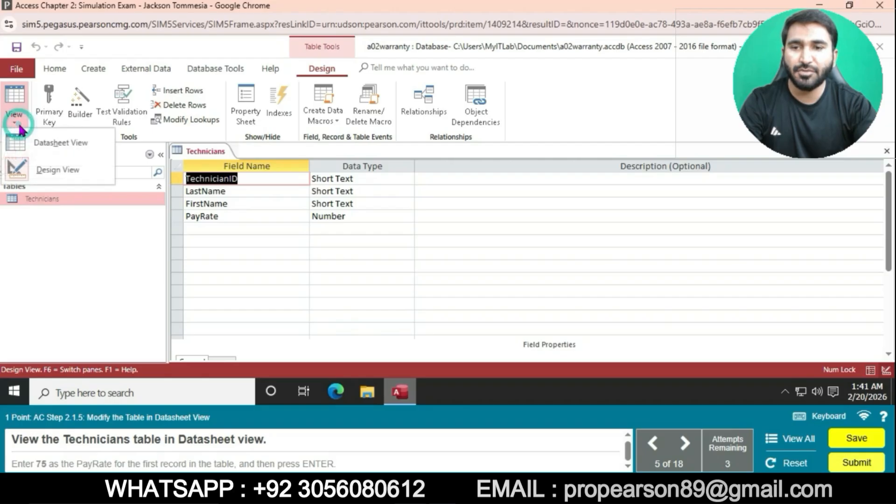
click(53, 143)
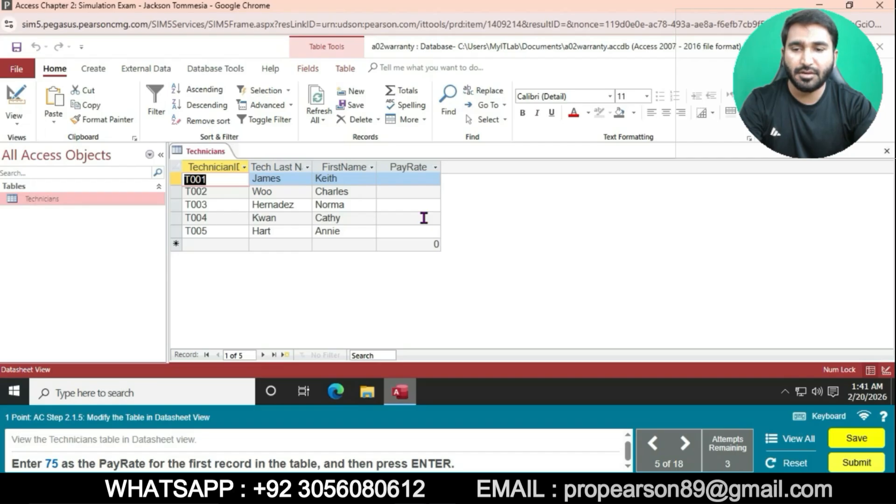
click(412, 180)
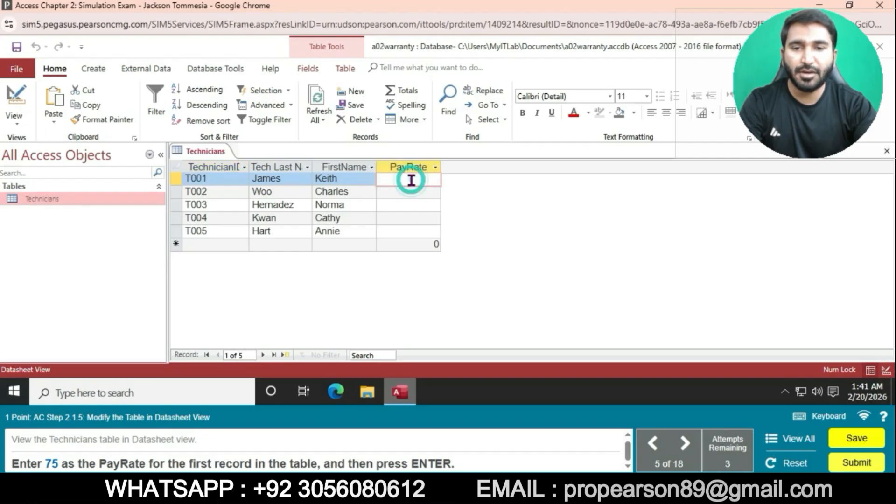
text(75)
key(Return)
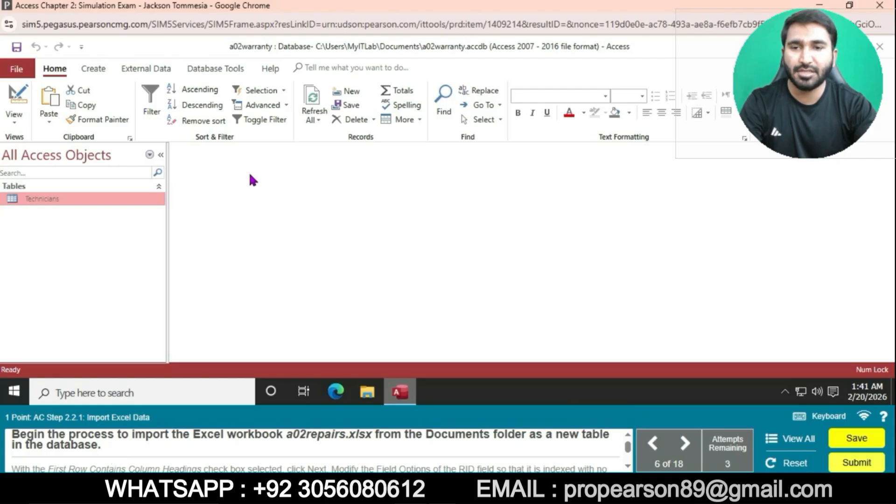
- Start importing the Excel workbook a02repairs.xlsx from the Documents folder as a new table in the current database
click(153, 69)
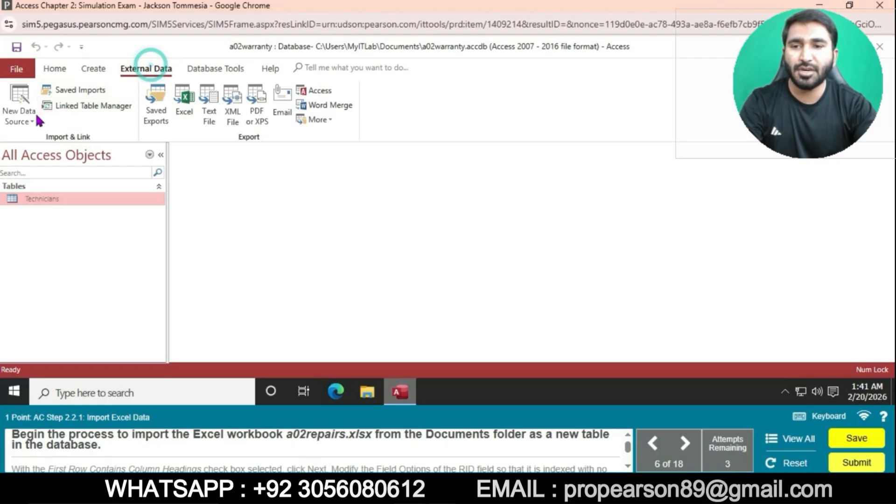
click(19, 107)
mouse_move(60, 145)
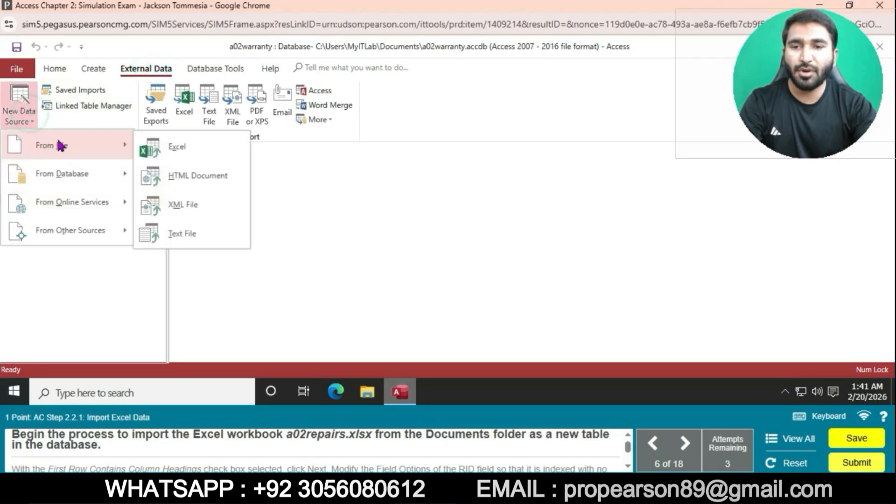
click(169, 148)
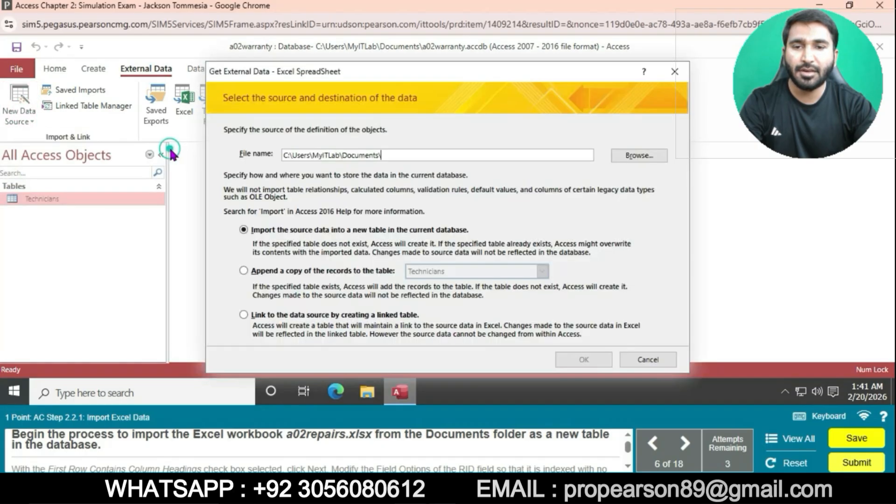
click(620, 155)
click(362, 163)
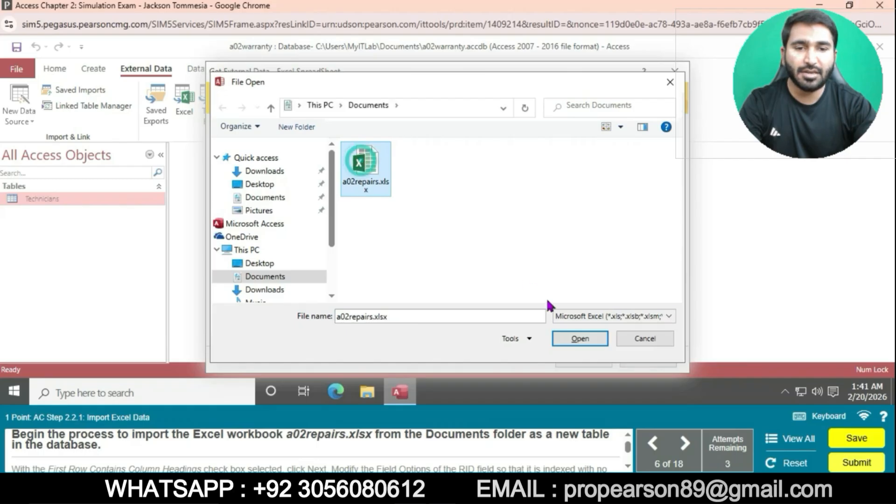
click(580, 339)
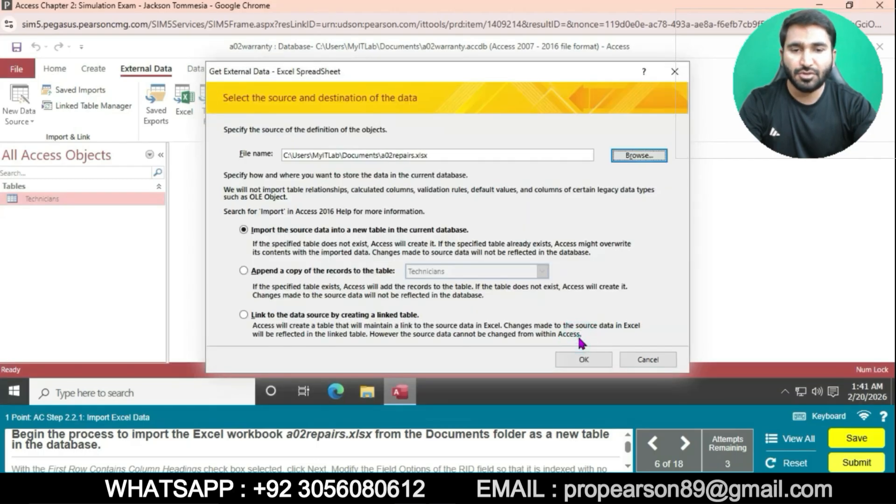
click(584, 359)
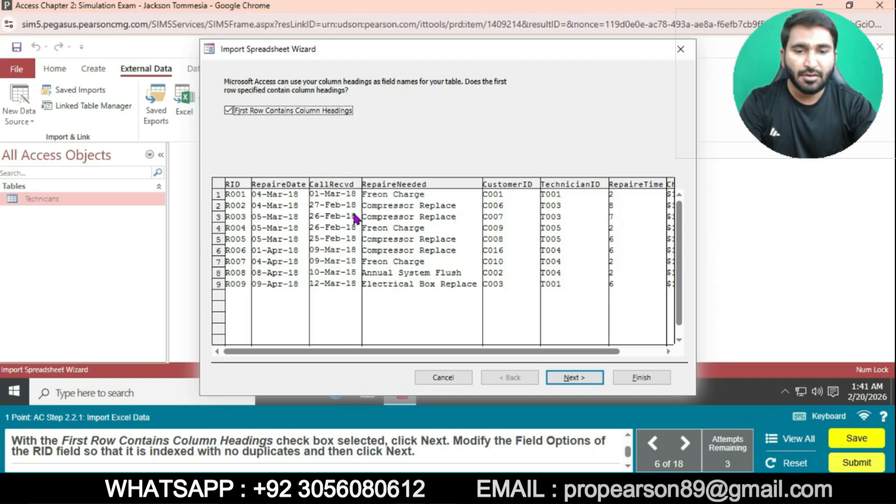
- Keep the first row as column headings and set the RID field to be indexed with no duplicates
click(590, 378)
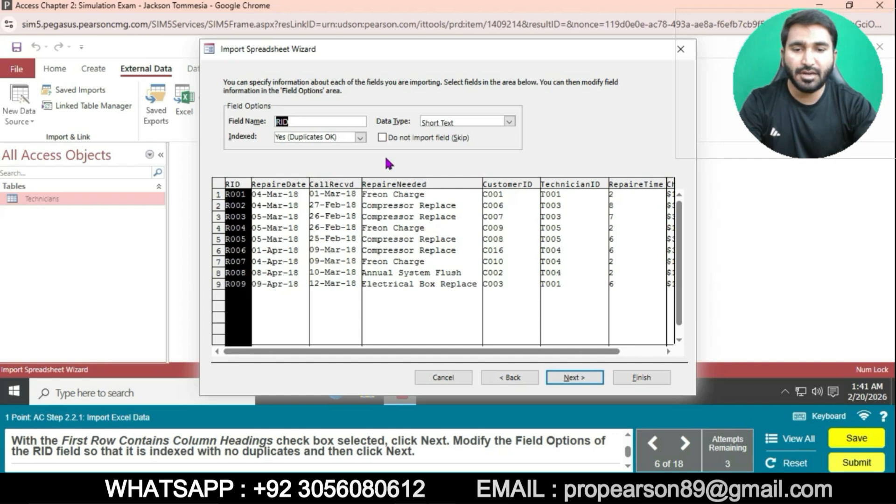
click(360, 137)
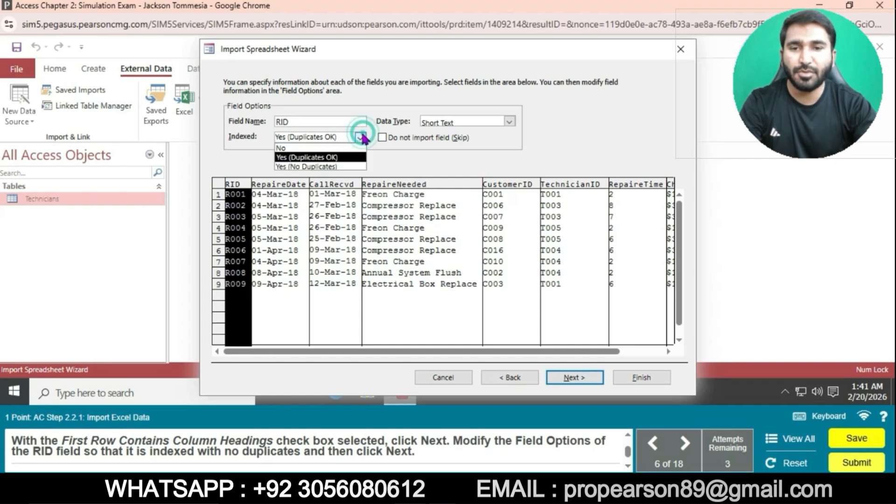
click(337, 166)
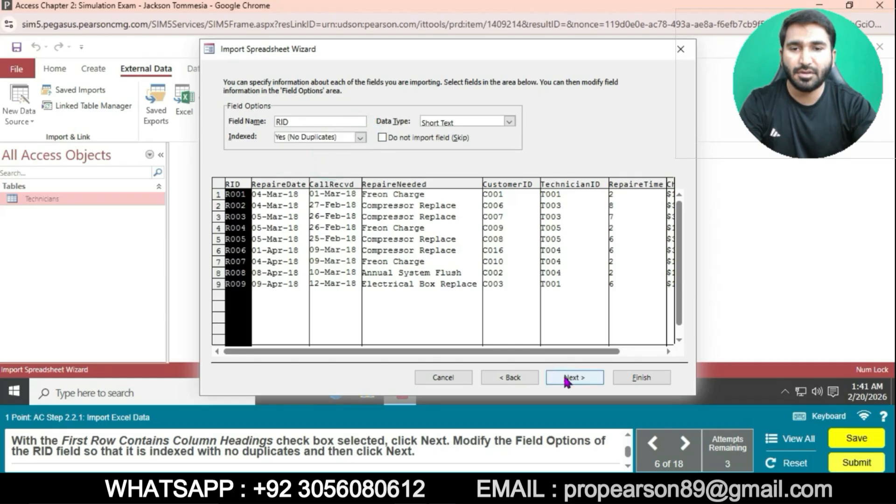
click(567, 379)
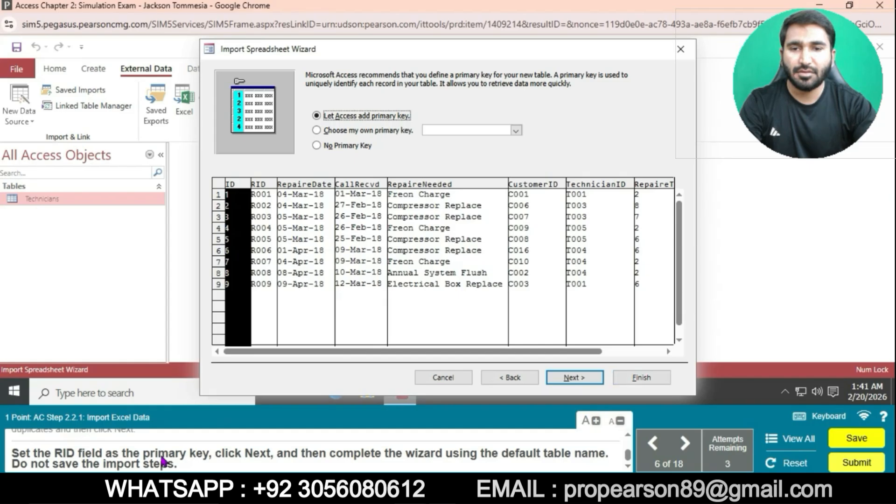
- Choose RID as the primary key and finish the import to the Repairs table without saving the import steps
click(317, 131)
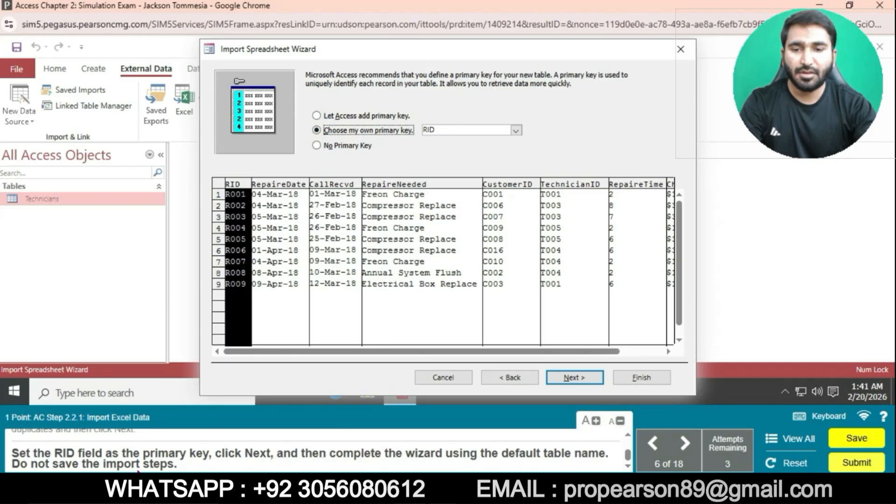
click(573, 377)
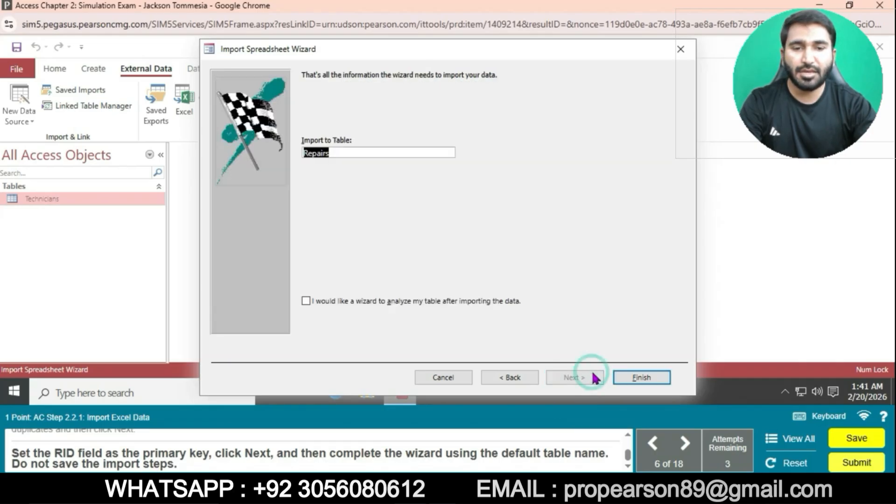
click(641, 377)
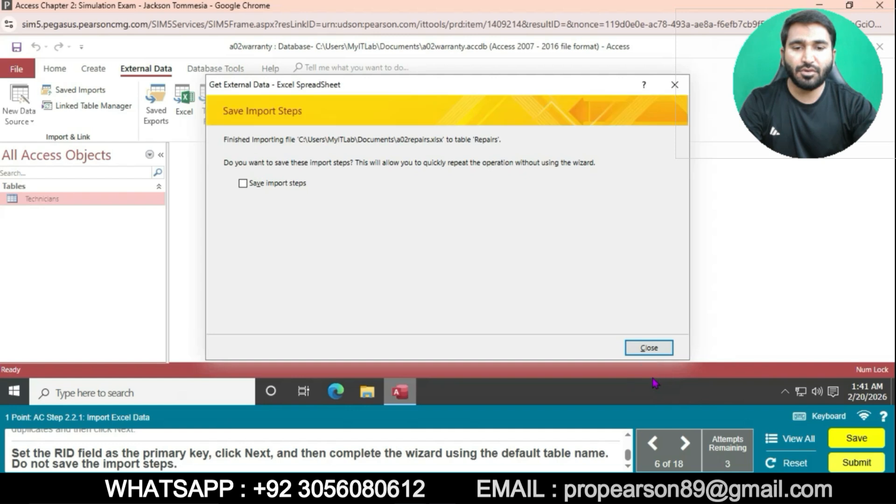
click(656, 354)
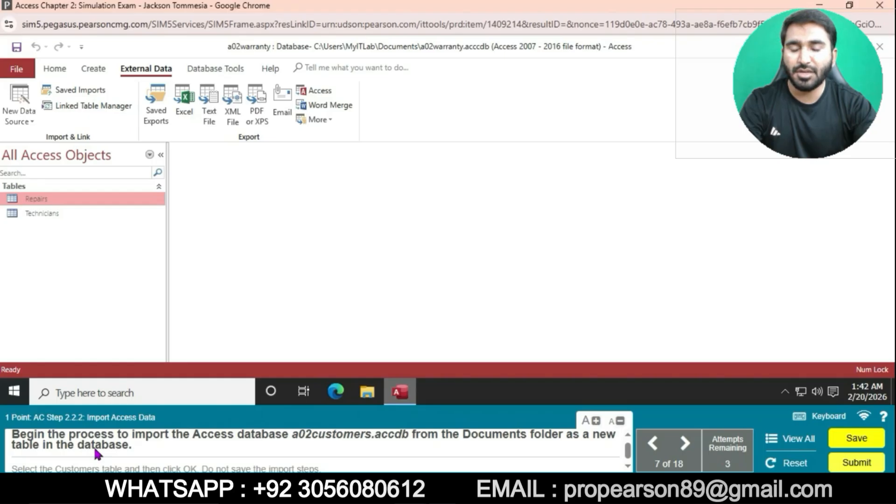
- Start importing the Access database a02customers.accdb from the Documents folder into the current database
click(18, 106)
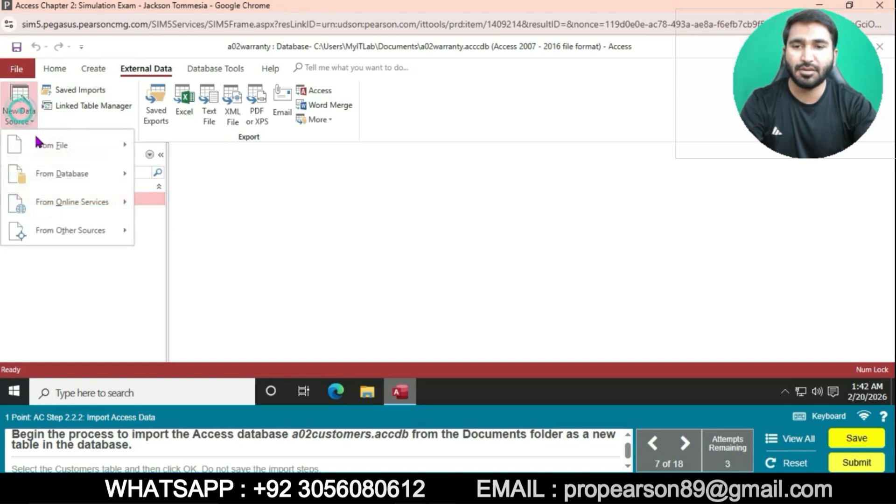
mouse_move(56, 176)
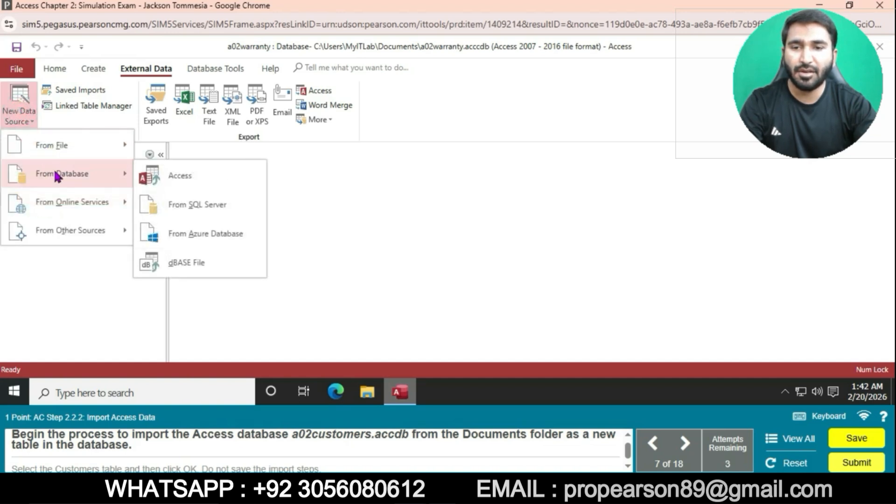
click(161, 176)
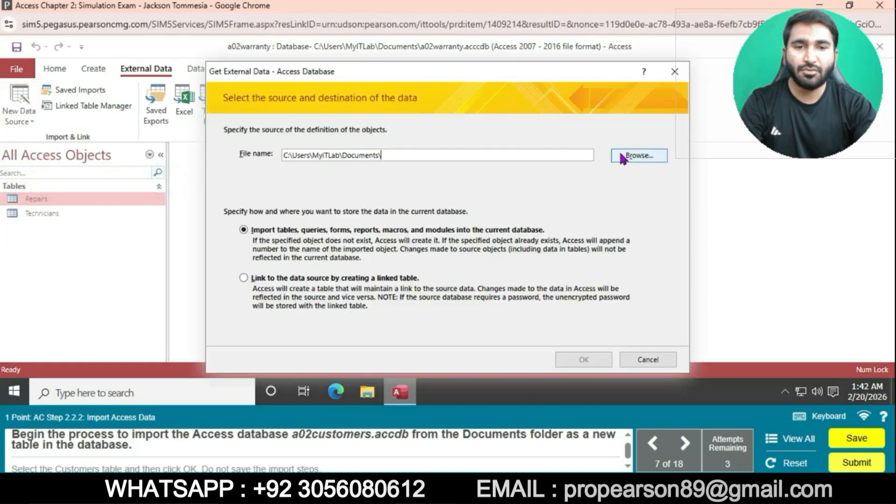
click(653, 160)
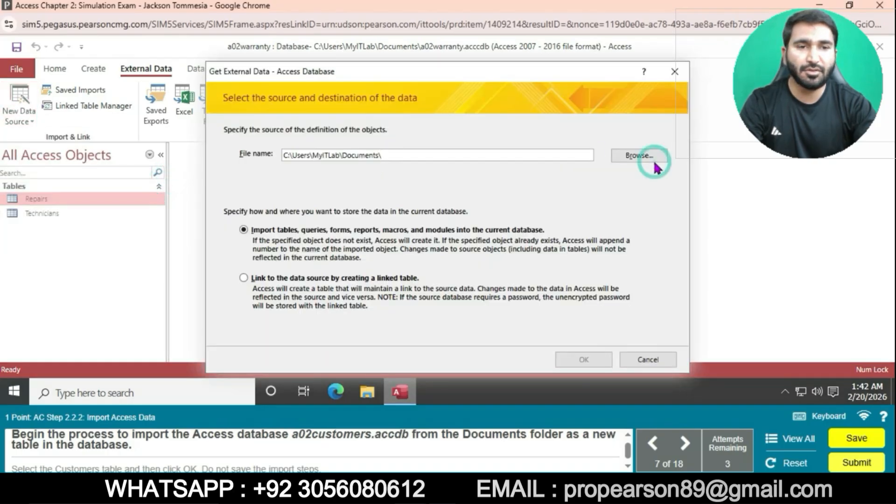
click(653, 160)
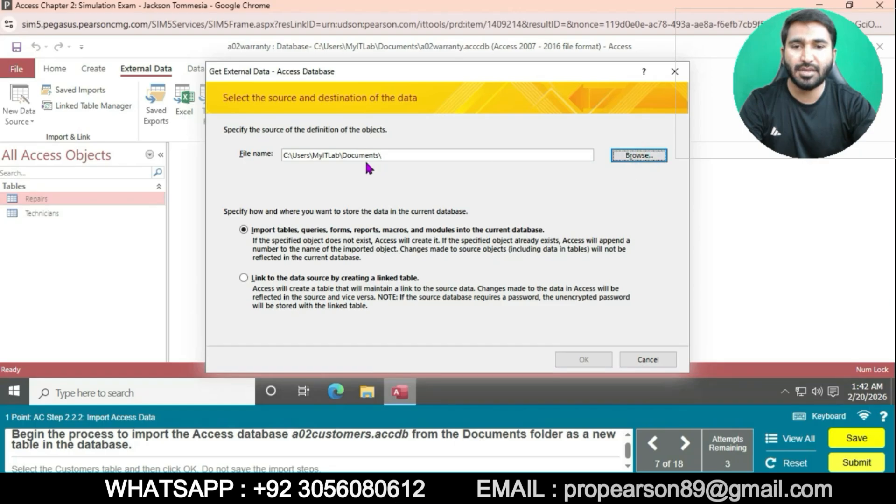
click(373, 182)
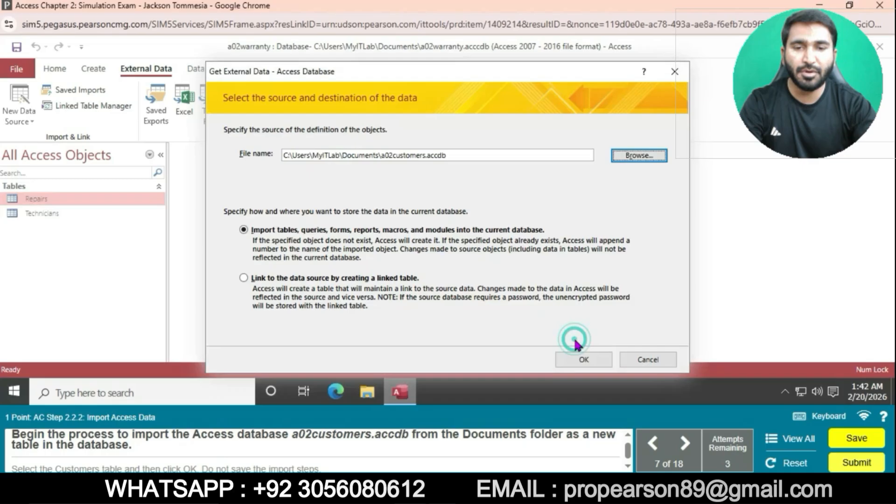
click(579, 339)
click(582, 359)
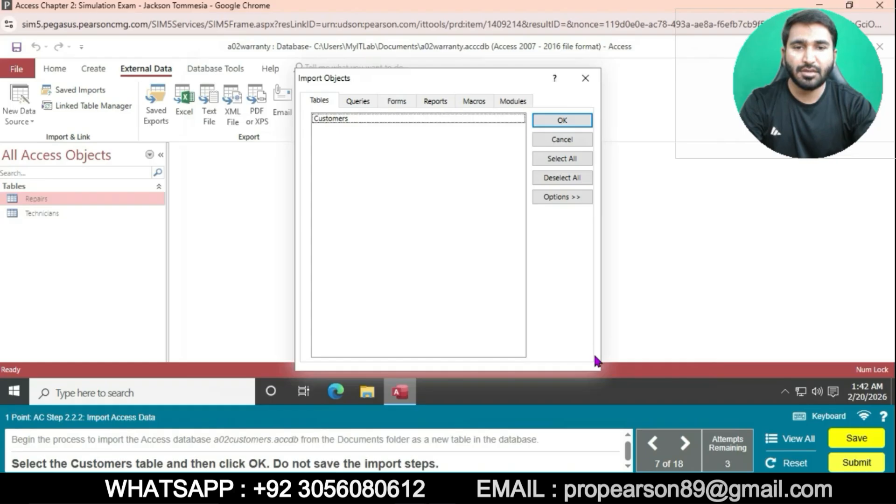
- Import the Customers table from the source database without saving the import steps
click(419, 119)
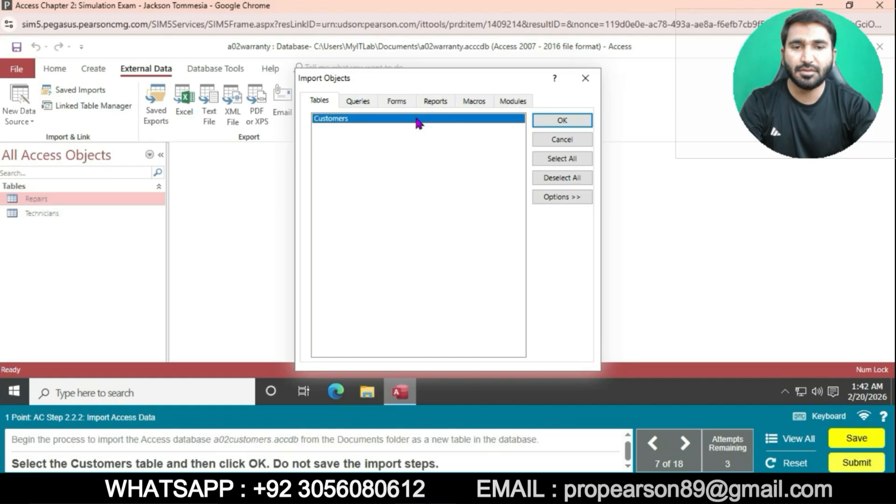
click(562, 122)
click(639, 346)
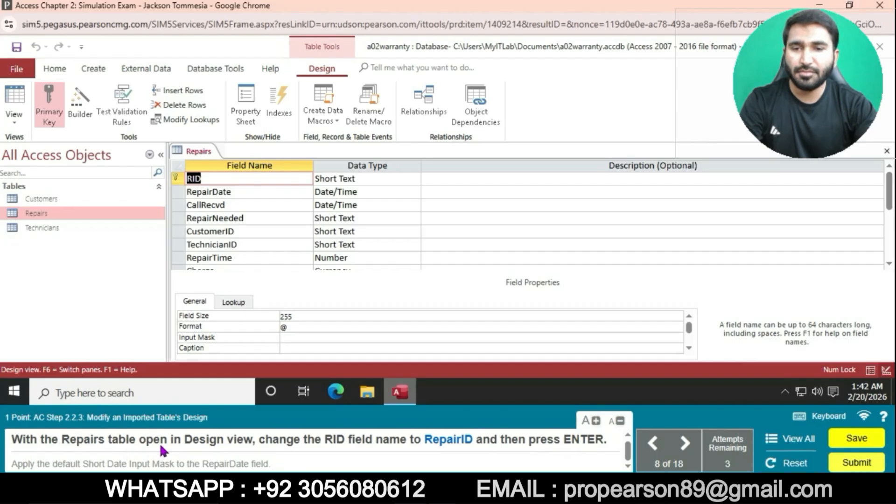
- Rename the RID field of the Repairs table to RepairID in Design view
click(18, 119)
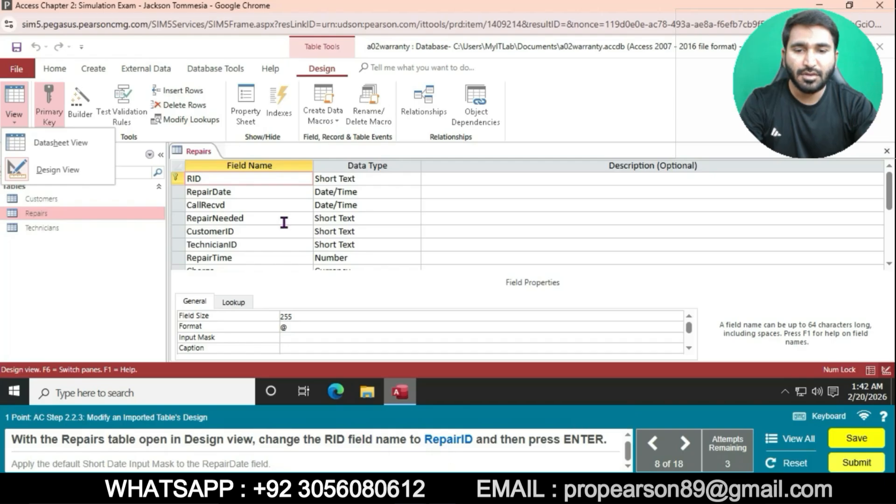
click(241, 177)
key(BackSpace)
key(BackSpace)
text(epai)
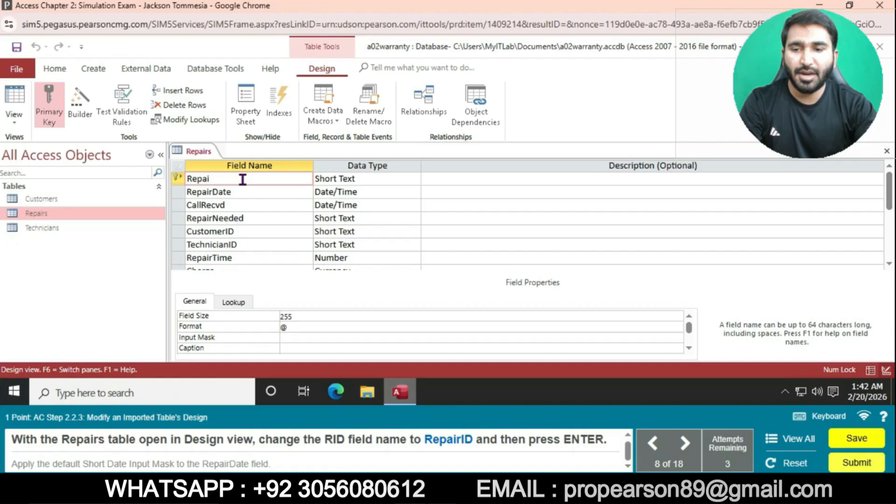
text(rID)
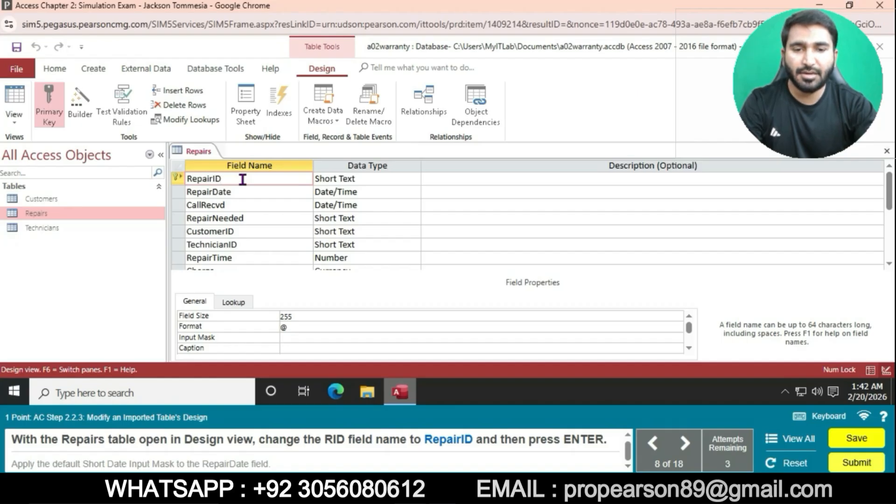
key(Return)
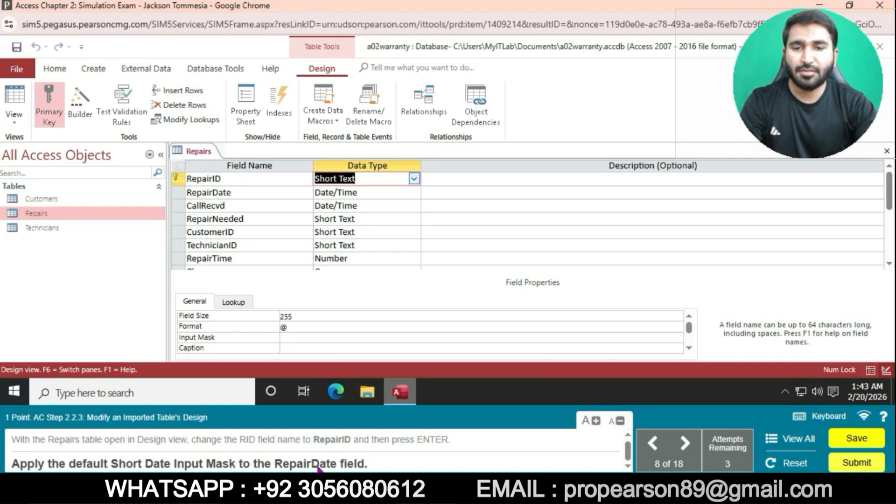
- Apply the Short Date input mask with its default settings to the RepairDate field of the Repairs table
click(252, 187)
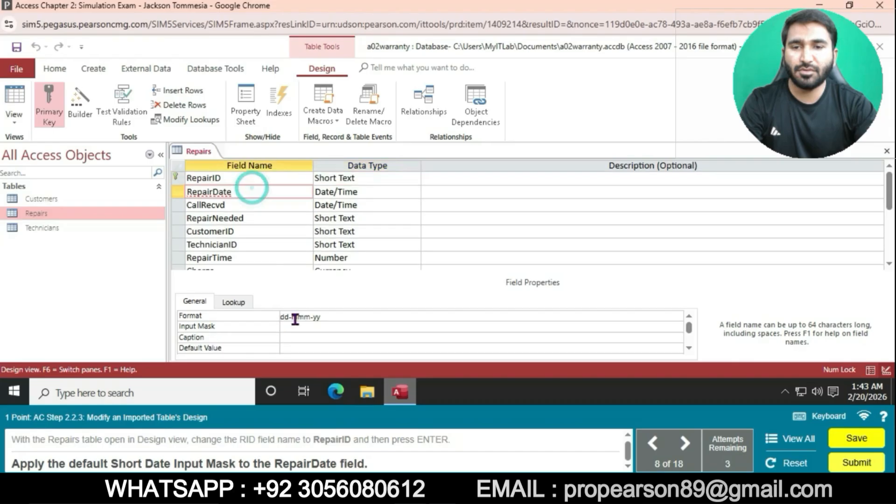
click(297, 345)
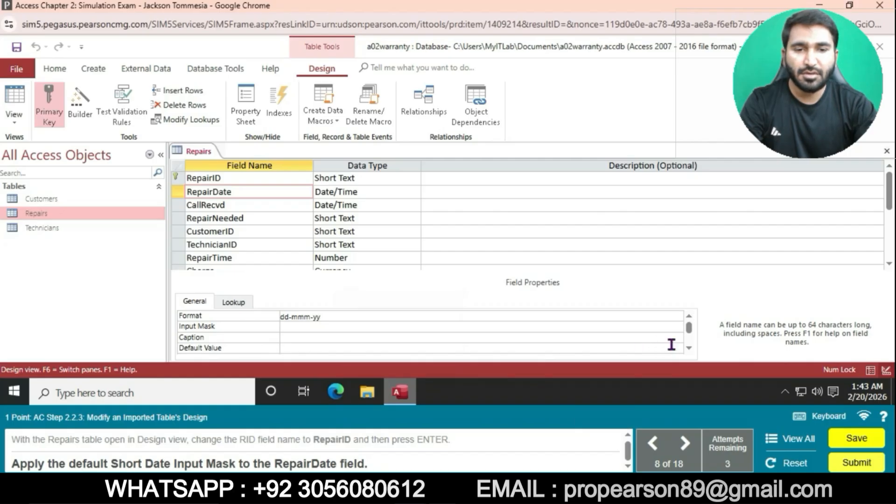
click(344, 325)
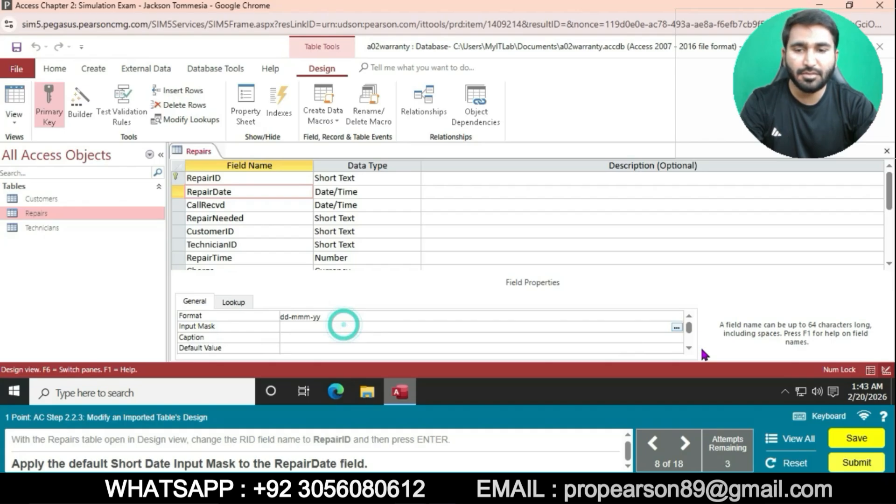
click(677, 327)
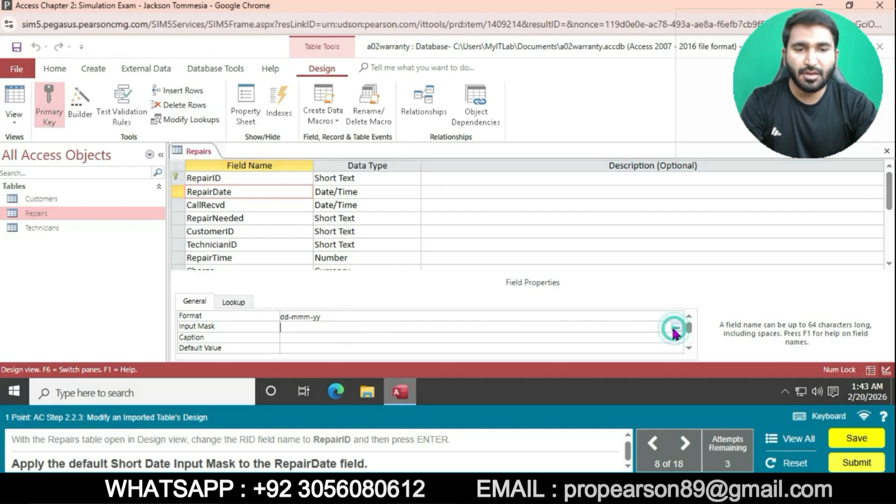
click(439, 257)
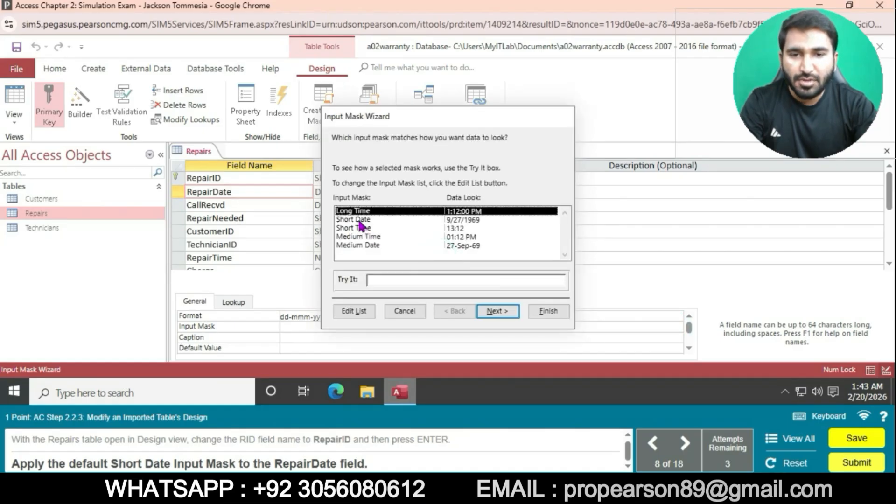
click(359, 222)
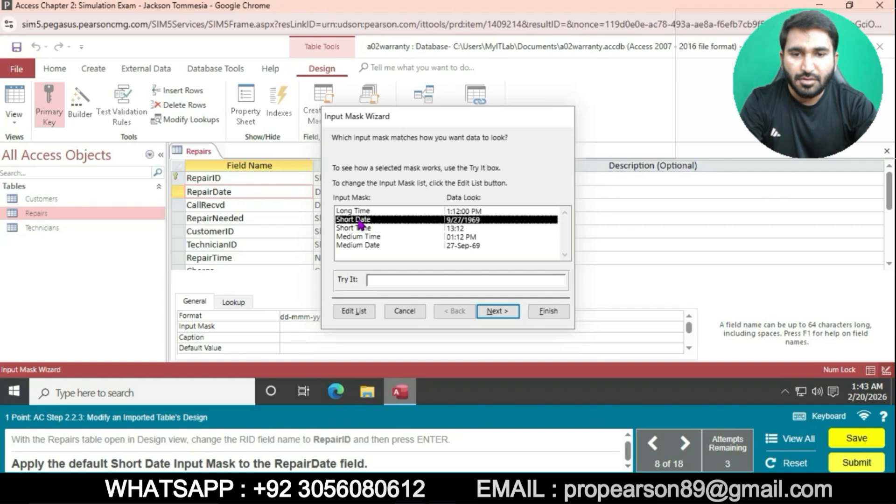
click(491, 312)
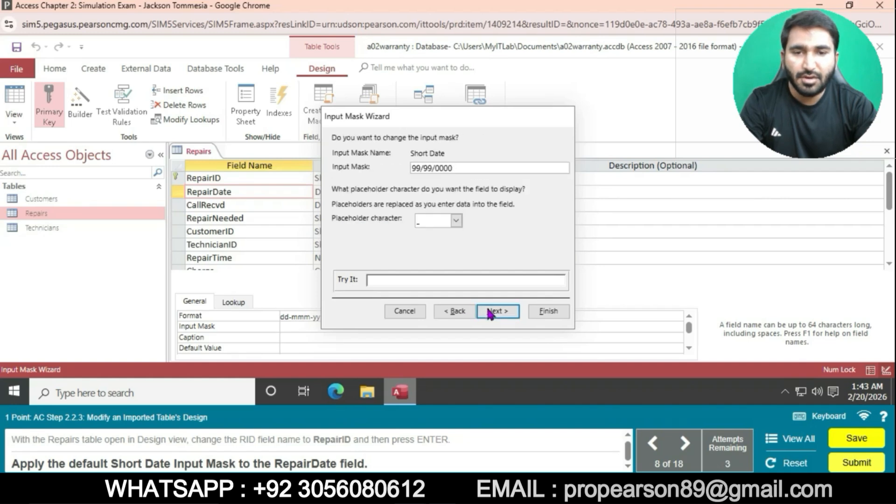
click(492, 312)
click(538, 311)
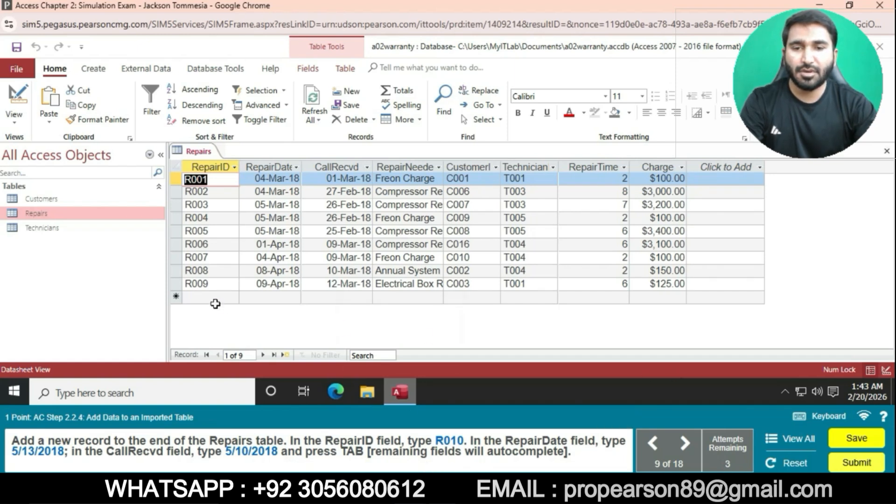
- Add a new record at the end of the Repairs table with RepairID R010, RepairDate 5/13/2018 and CallRecvd 5/10/2018
click(211, 299)
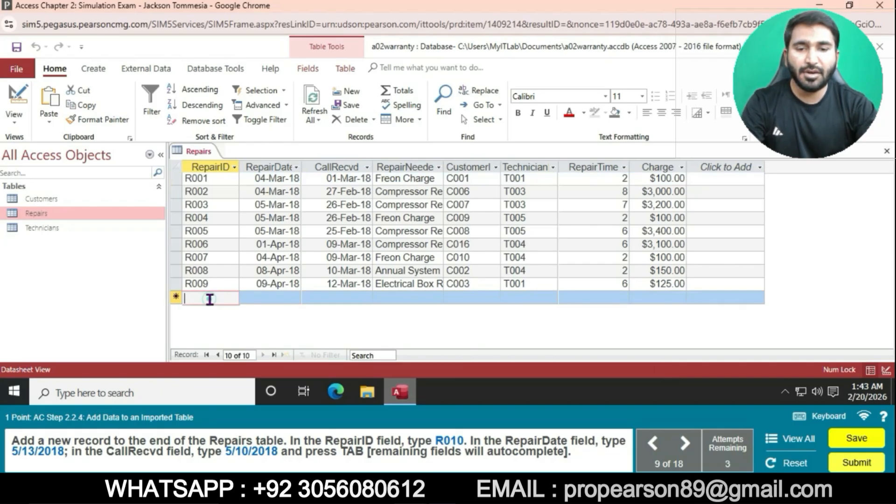
click(210, 299)
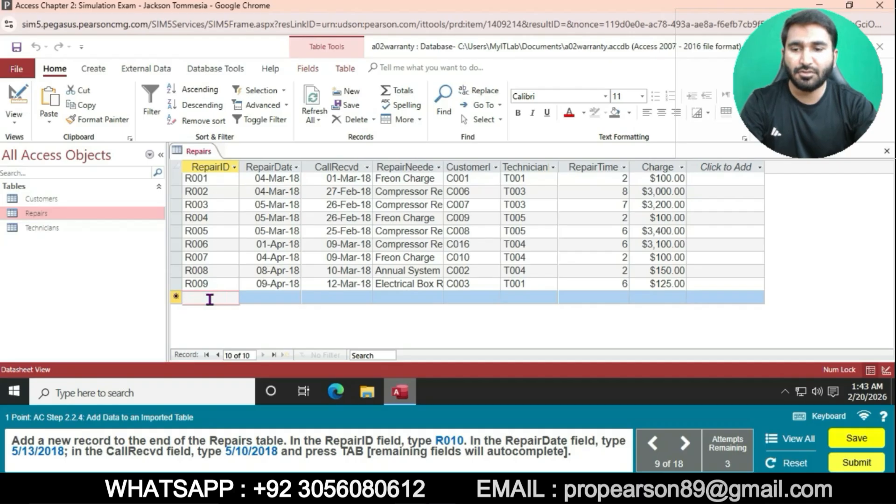
text(R010)
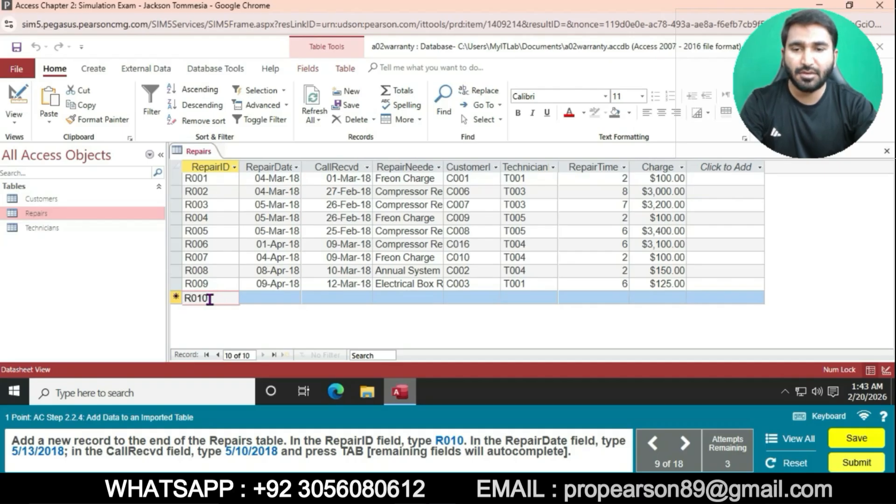
key(Tab)
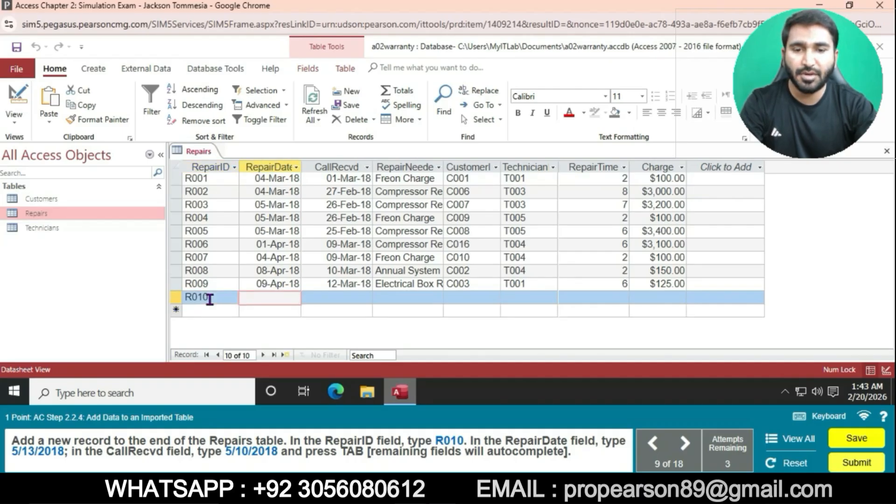
text(5)
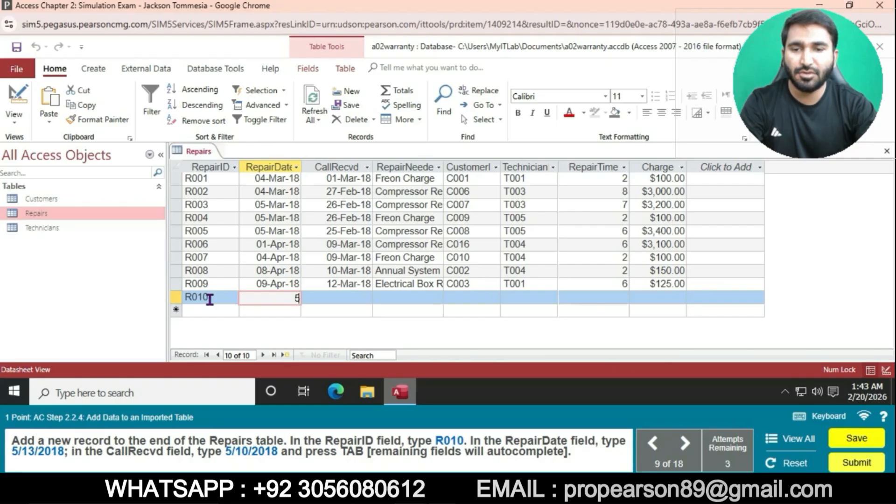
text(/13/)
text(2018)
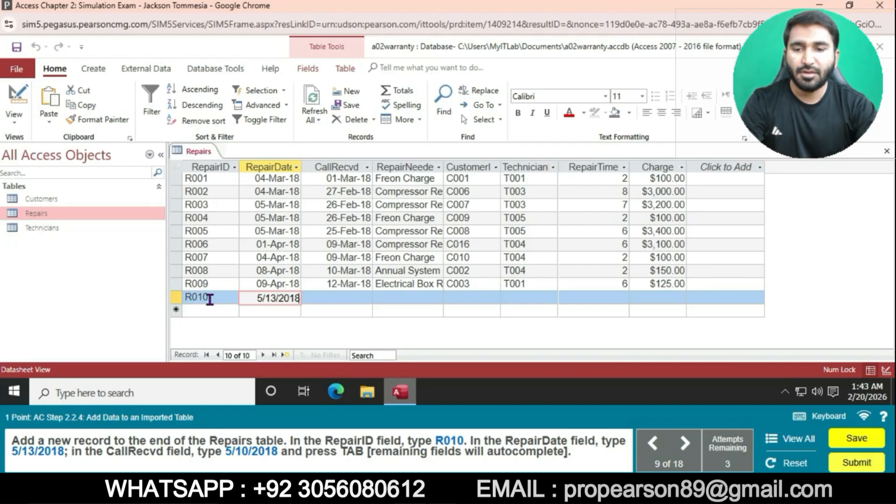
key(Tab)
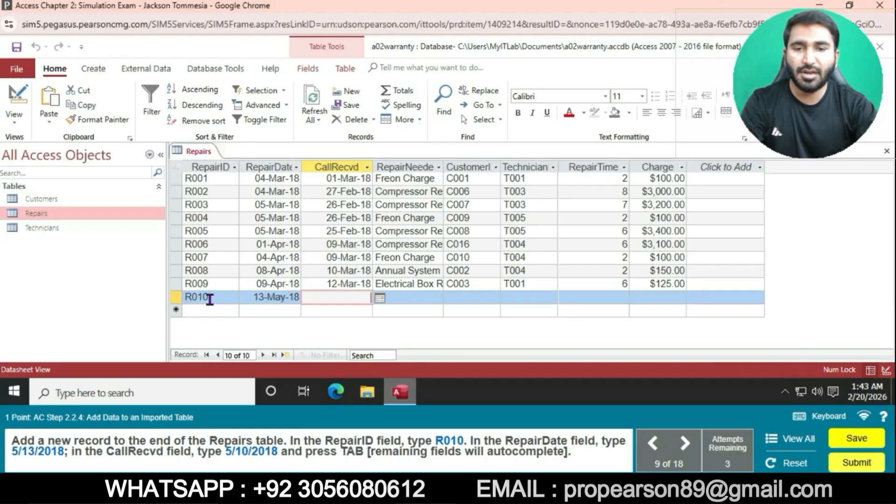
text(5/10/2018)
key(Tab)
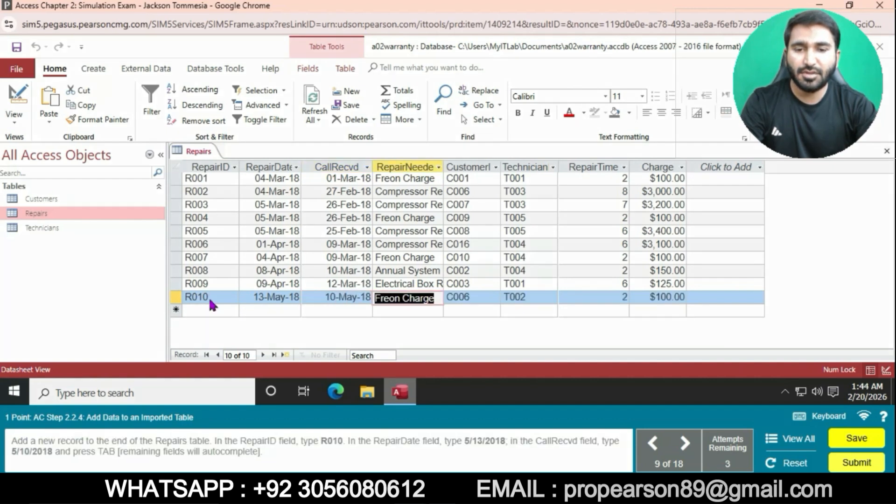